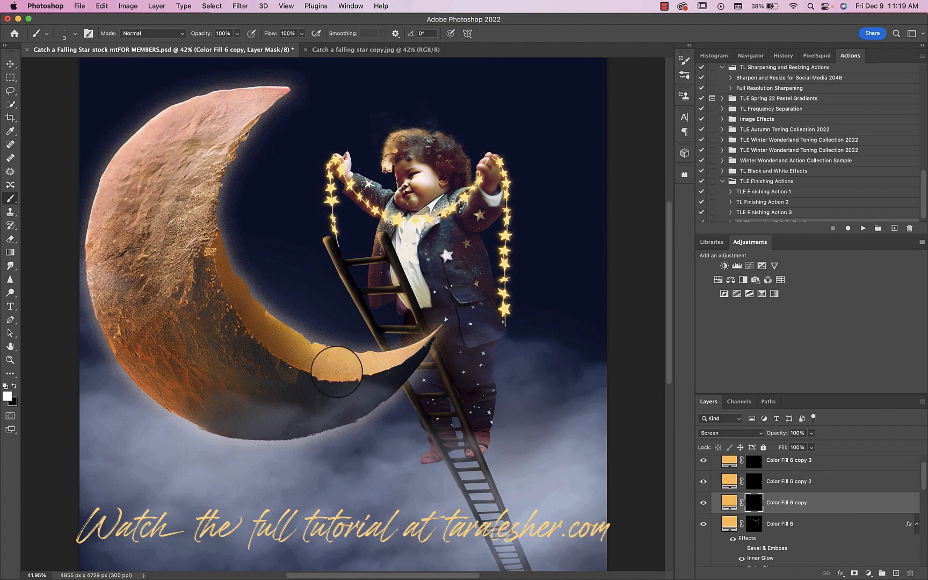
# Step: Pick the 150 px star brush and set its brush tip spacing to 37%
pyautogui.click(77, 37)
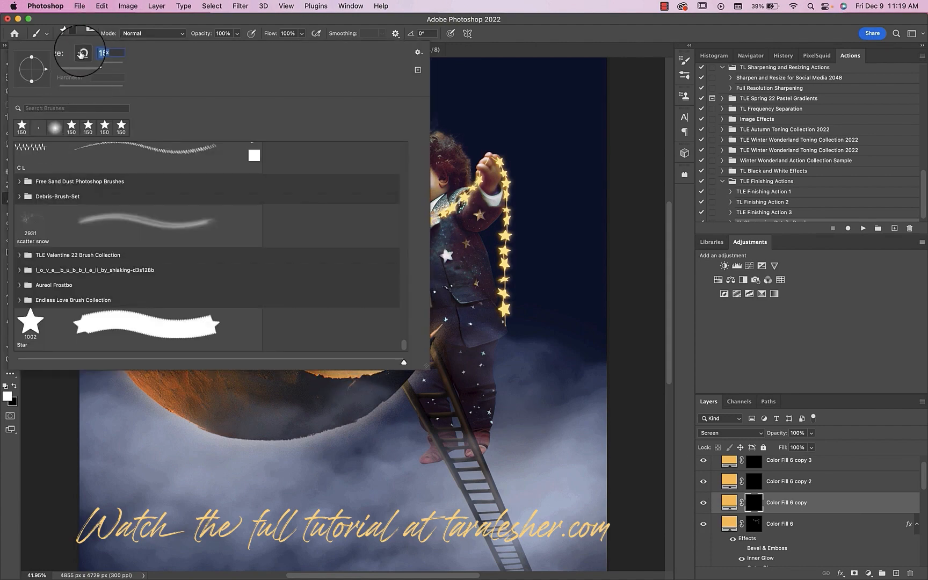
pyautogui.click(77, 34)
pyautogui.click(351, 6)
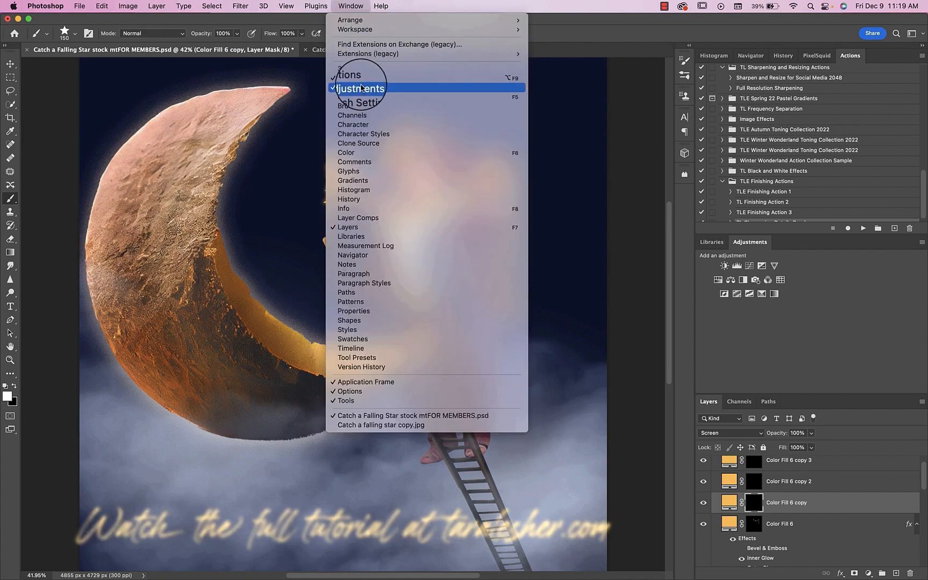
pyautogui.click(361, 102)
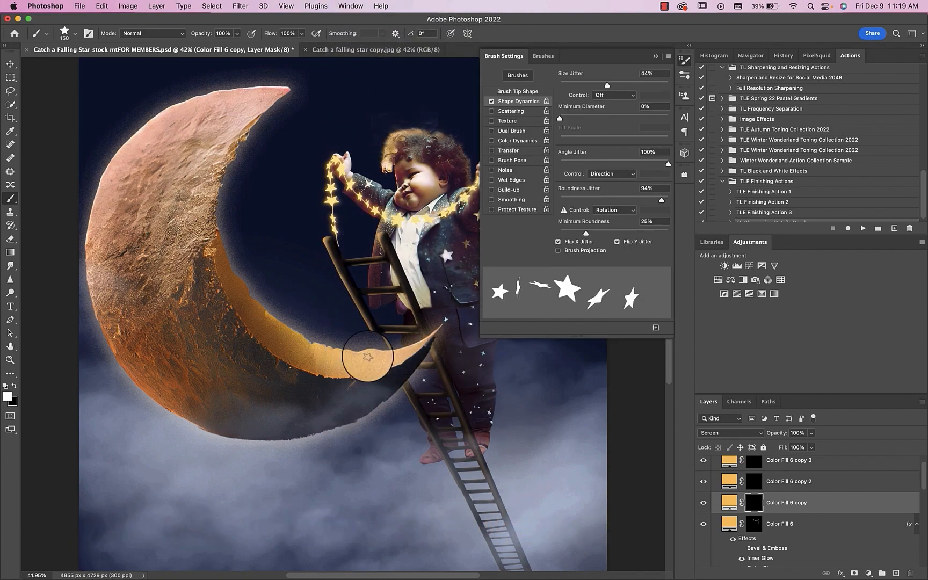
pyautogui.click(523, 91)
pyautogui.moveTo(613, 243); pyautogui.dragTo(579, 245)
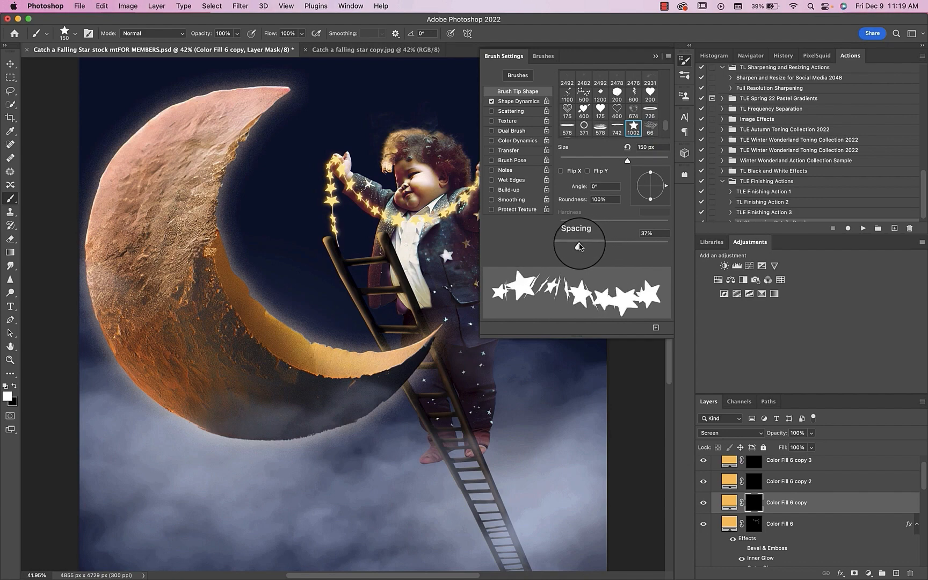
# Step: Set the star brush's size jitter to 88% and enable scattering at 262% with a count of 1
pyautogui.click(518, 101)
pyautogui.moveTo(602, 85); pyautogui.dragTo(656, 89)
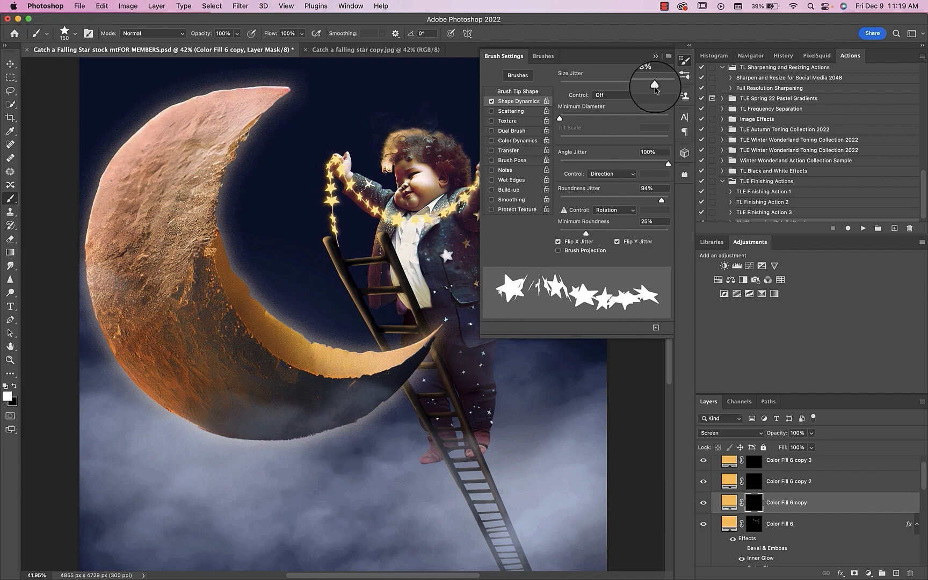
pyautogui.click(510, 110)
pyautogui.moveTo(567, 88); pyautogui.dragTo(589, 87)
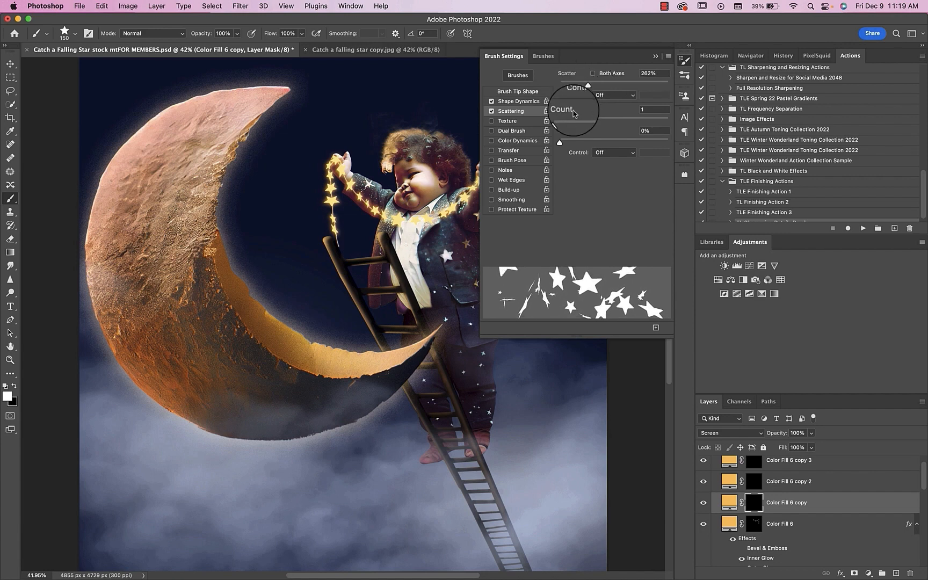
pyautogui.moveTo(560, 121); pyautogui.dragTo(556, 122)
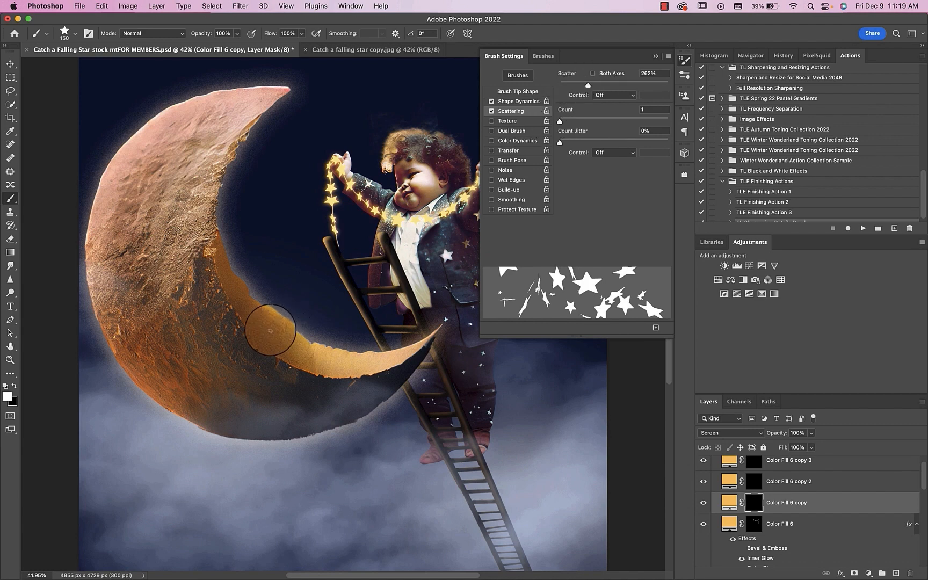
# Step: Paint scattered stars in white on the Color Fill 6 copy mask along the crescent moon's lower inner curve up to its tip
pyautogui.moveTo(256, 323)
pyautogui.mouseDown()
pyautogui.moveTo(280, 344)
pyautogui.moveTo(343, 363)
pyautogui.moveTo(279, 348)
pyautogui.moveTo(248, 308)
pyautogui.moveTo(340, 374)
pyautogui.moveTo(345, 344)
pyautogui.moveTo(358, 362)
pyautogui.moveTo(395, 354)
pyautogui.moveTo(318, 358)
pyautogui.moveTo(281, 325)
pyautogui.mouseUp()
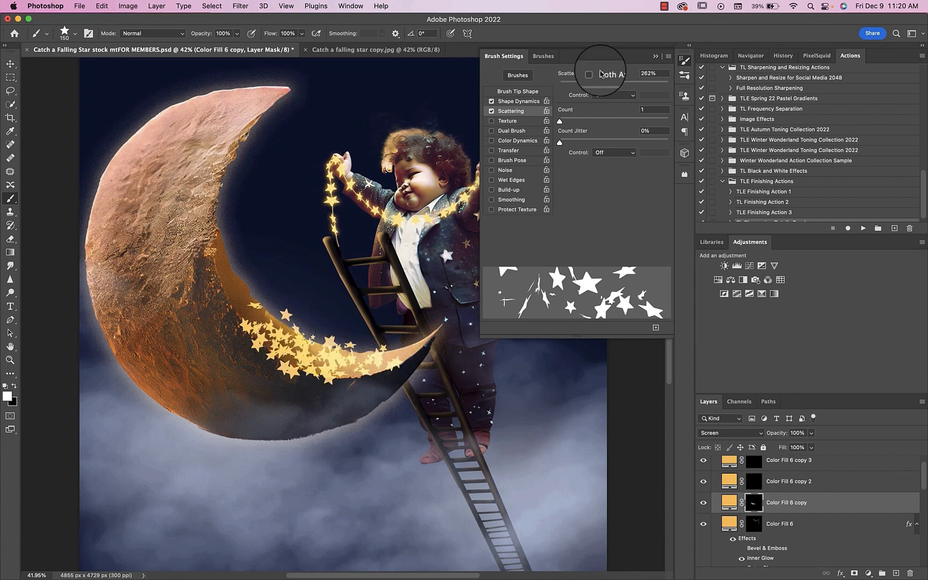
pyautogui.click(656, 56)
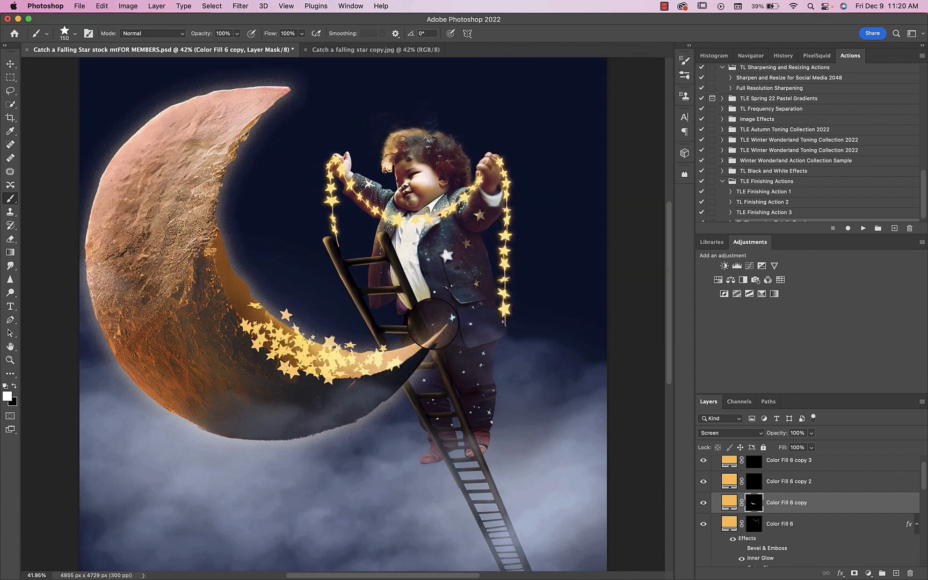
pyautogui.moveTo(406, 352)
pyautogui.mouseDown()
pyautogui.moveTo(414, 350)
pyautogui.moveTo(332, 371)
pyautogui.moveTo(238, 301)
pyautogui.moveTo(299, 369)
pyautogui.moveTo(354, 377)
pyautogui.moveTo(363, 360)
pyautogui.moveTo(387, 366)
pyautogui.mouseUp()
pyautogui.moveTo(446, 369)
pyautogui.mouseDown()
pyautogui.moveTo(417, 339)
pyautogui.moveTo(425, 345)
pyautogui.mouseUp()
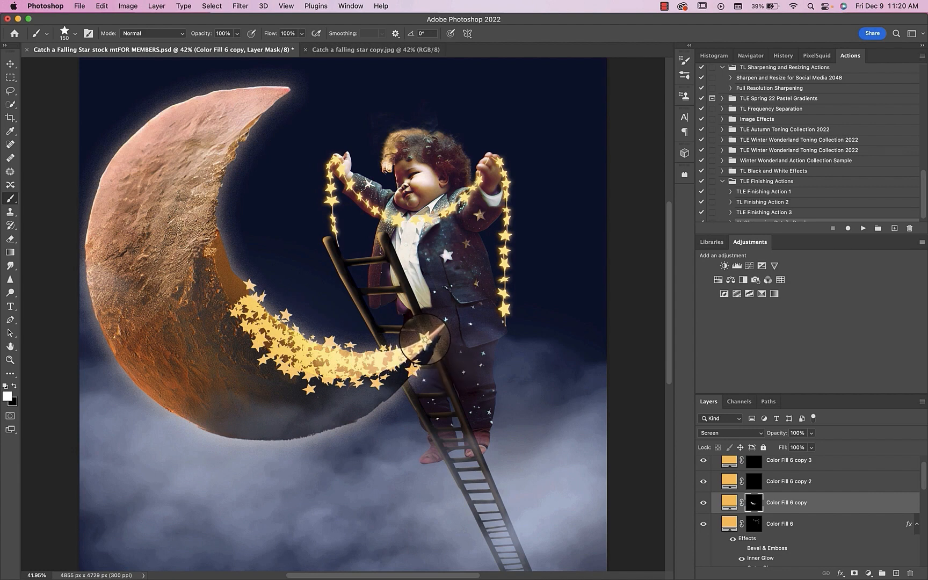
pyautogui.click(430, 335)
pyautogui.click(396, 343)
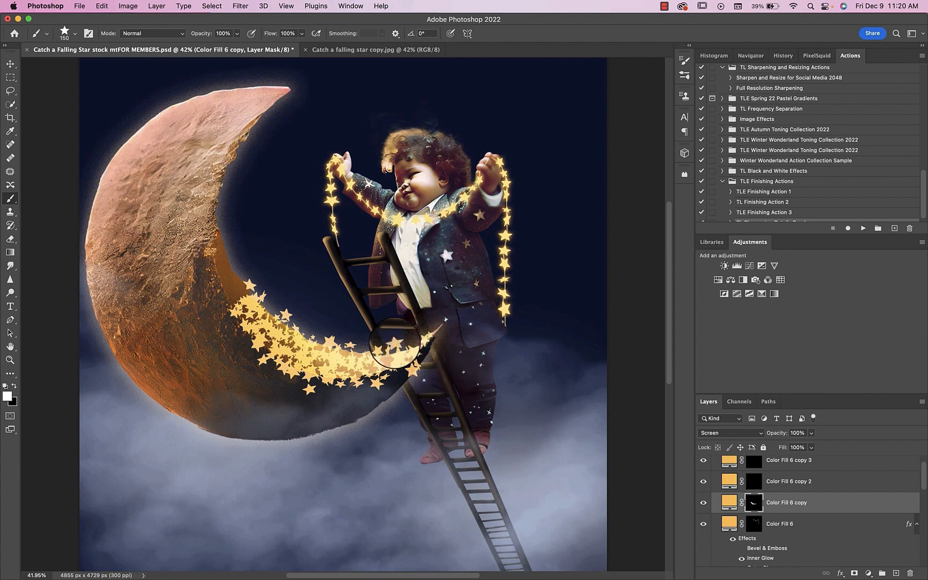
pyautogui.click(367, 347)
pyautogui.click(361, 355)
pyautogui.click(359, 355)
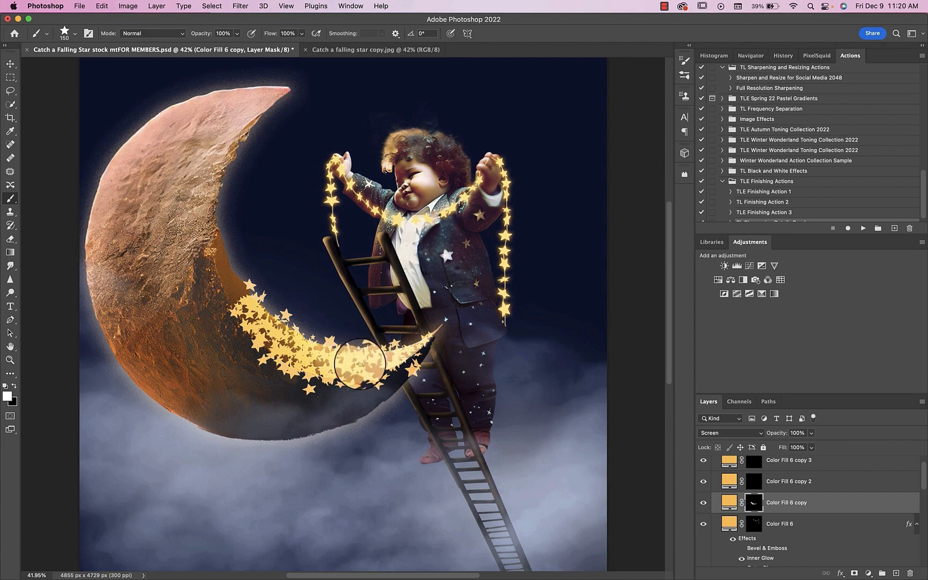
pyautogui.click(358, 373)
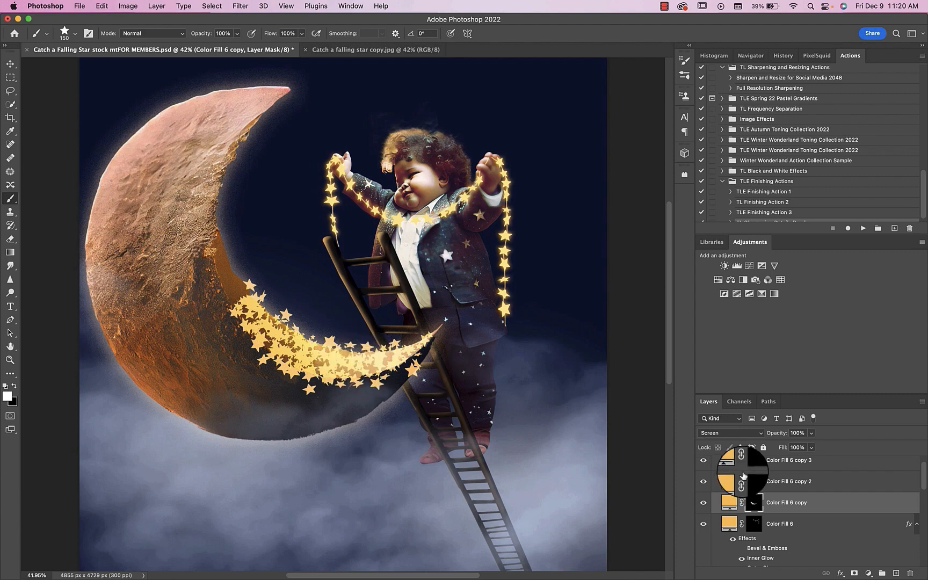
# Step: Add an Outer Glow with a size of 5 px to the Color Fill 6 copy layer
pyautogui.doubleClick(833, 508)
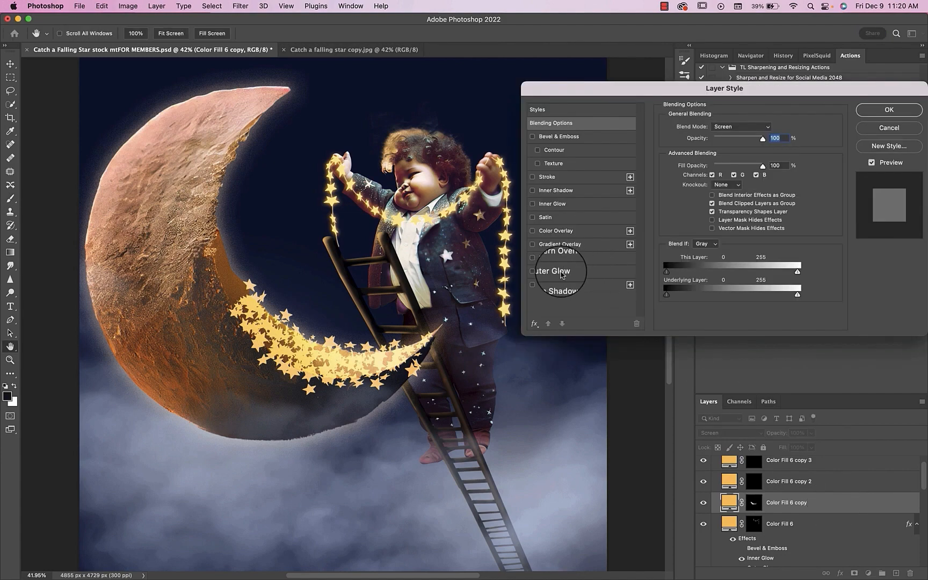
pyautogui.click(561, 275)
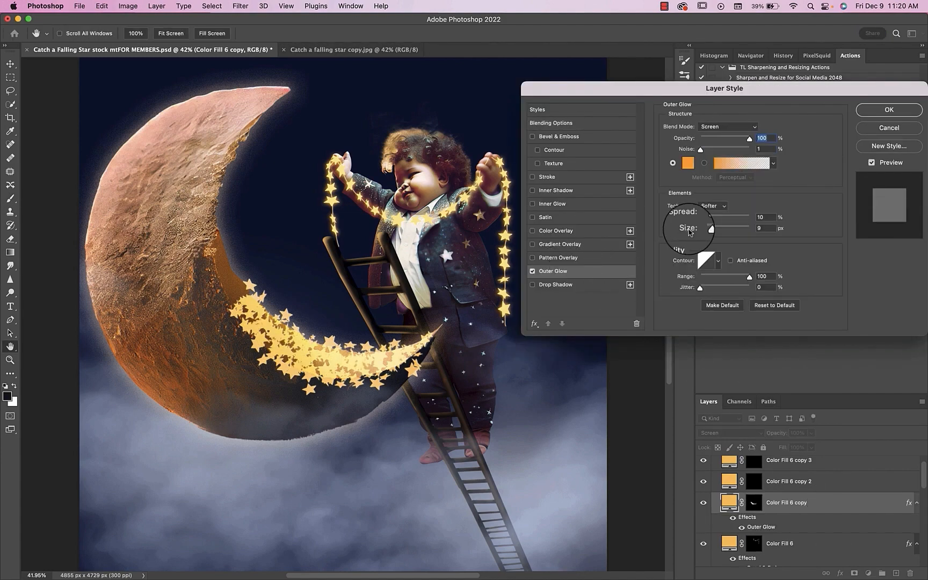
pyautogui.moveTo(705, 230); pyautogui.dragTo(704, 230)
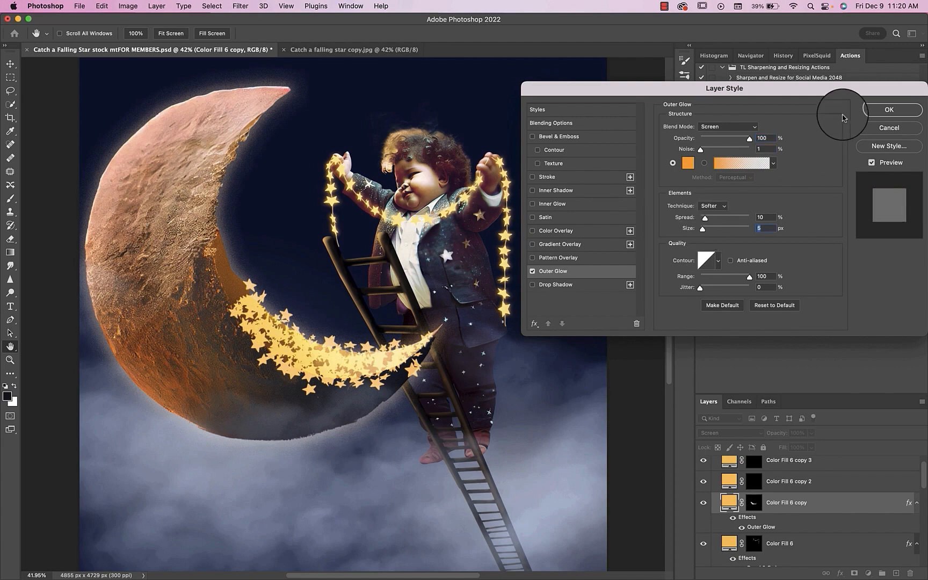
pyautogui.click(881, 108)
# Step: Set the Color Fill 6 copy layer's blend mode to Normal and add an Inner Glow to it
pyautogui.click(738, 435)
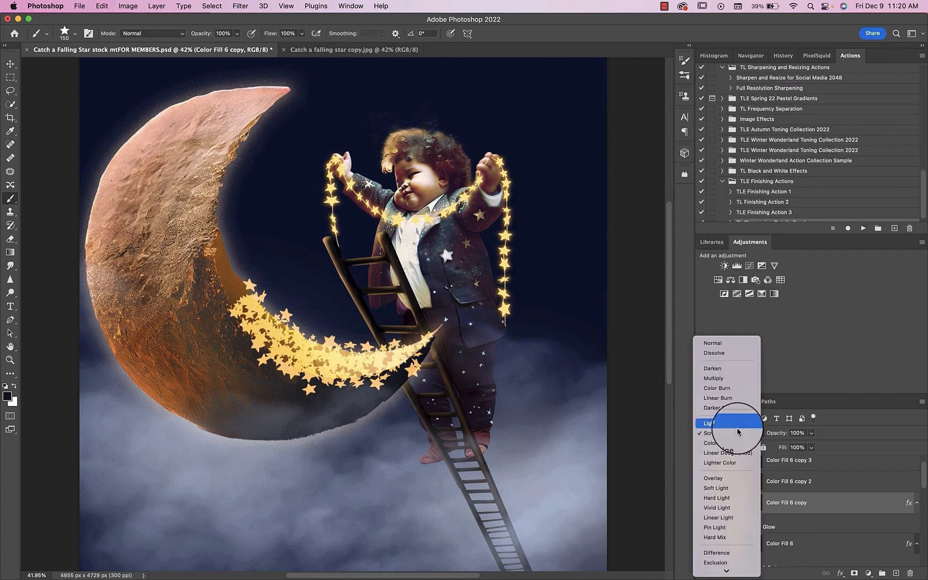
pyautogui.click(717, 337)
pyautogui.doubleClick(824, 507)
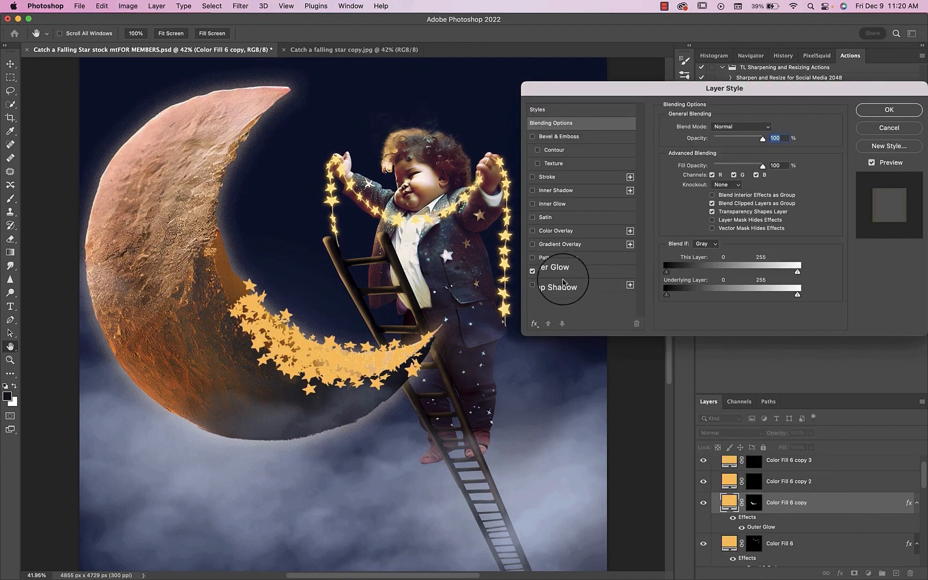
pyautogui.click(556, 271)
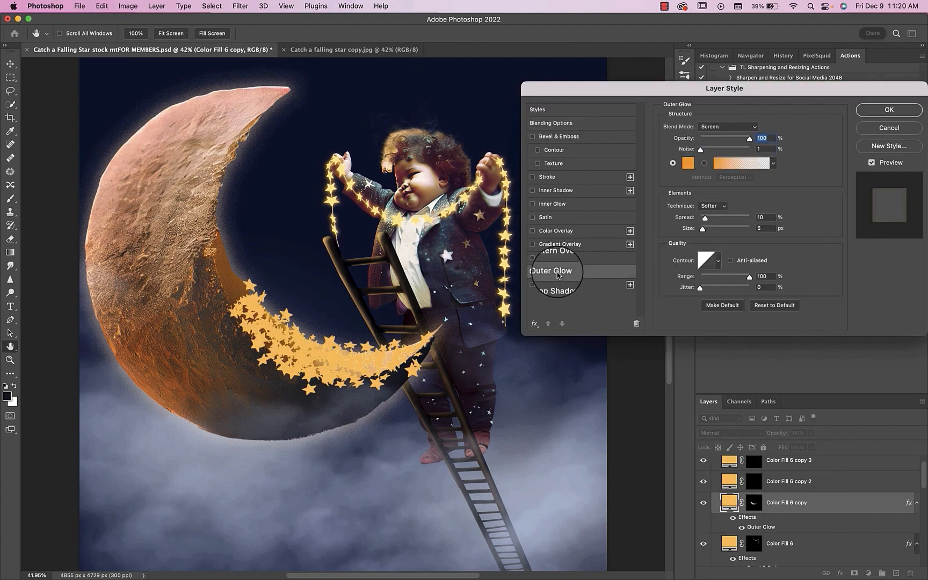
pyautogui.click(555, 208)
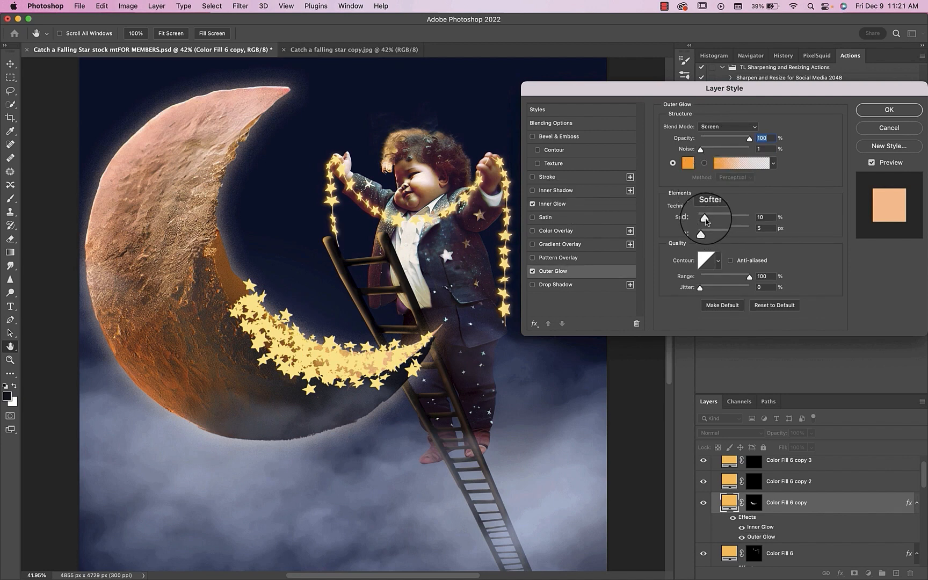
# Step: Set the layer's Outer Glow to 9% spread, 81 px size and 76% opacity
pyautogui.moveTo(705, 219); pyautogui.dragTo(722, 235)
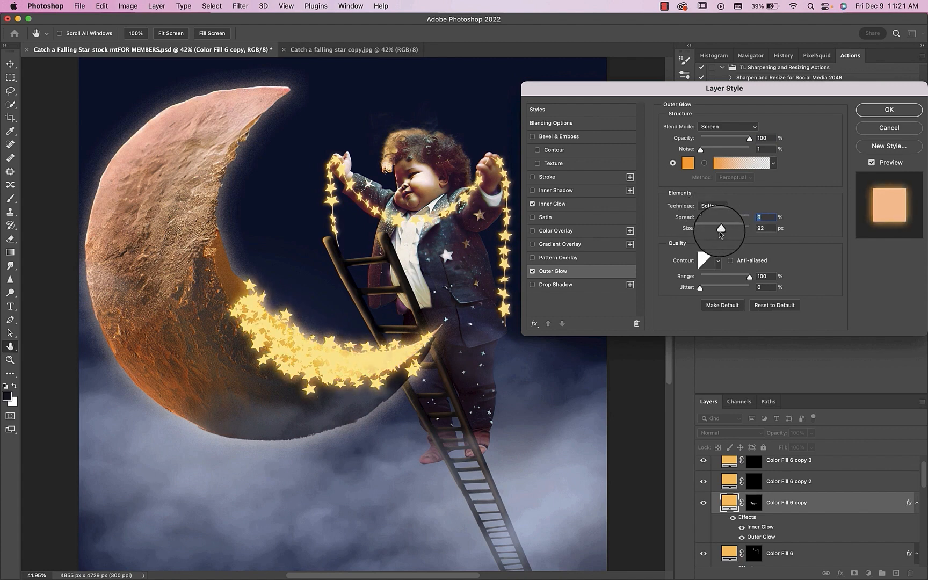
pyautogui.moveTo(749, 139); pyautogui.dragTo(738, 140)
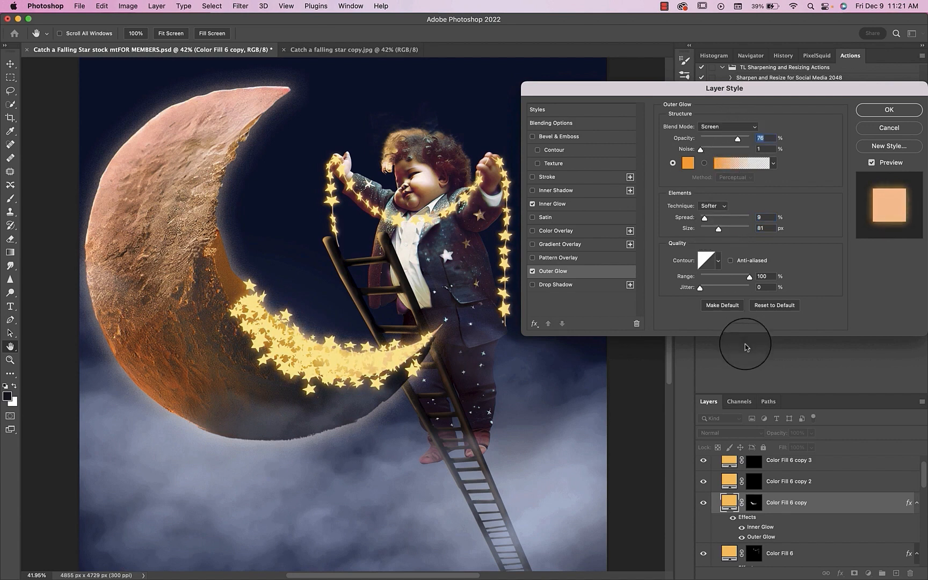
pyautogui.click(892, 114)
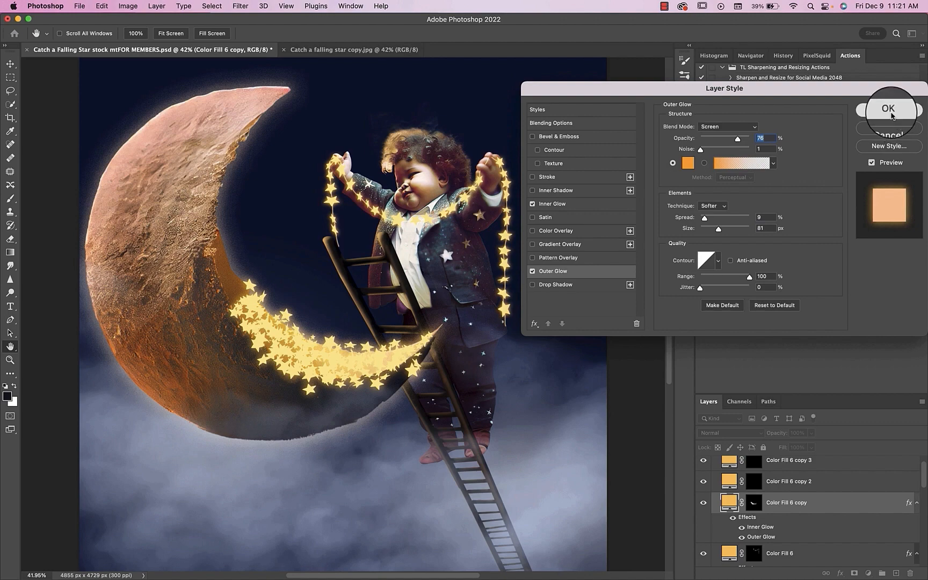
# Step: Mask out the stars spilling over the crescent's lower inner edge in black with a 150 px round brush at 100% hardness
pyautogui.click(753, 504)
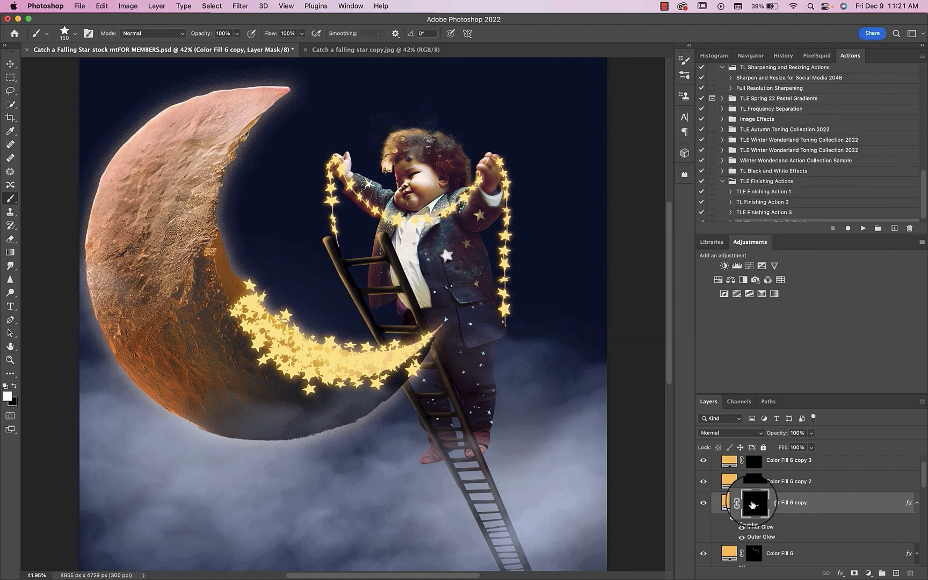
pyautogui.click(73, 33)
pyautogui.click(72, 128)
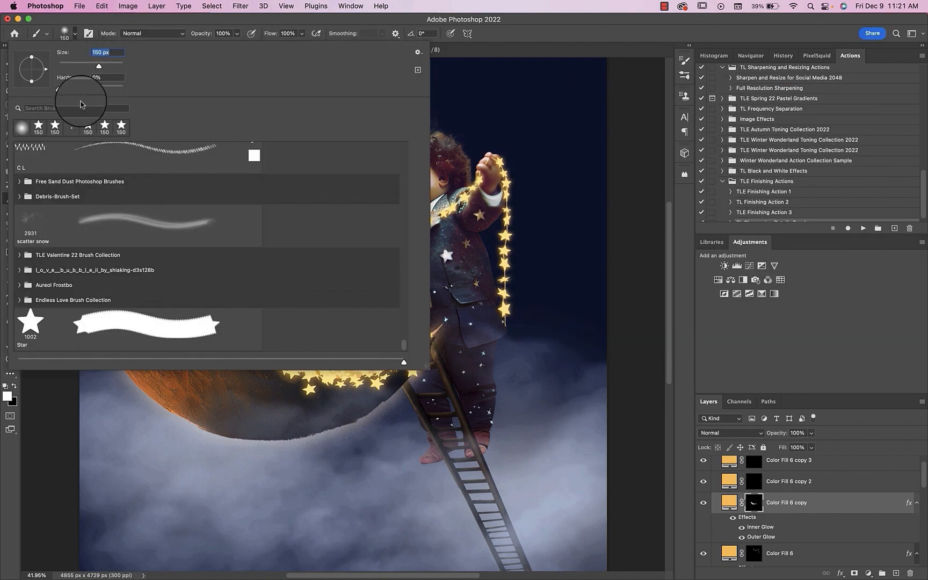
pyautogui.press('Tab')
pyautogui.press('Return')
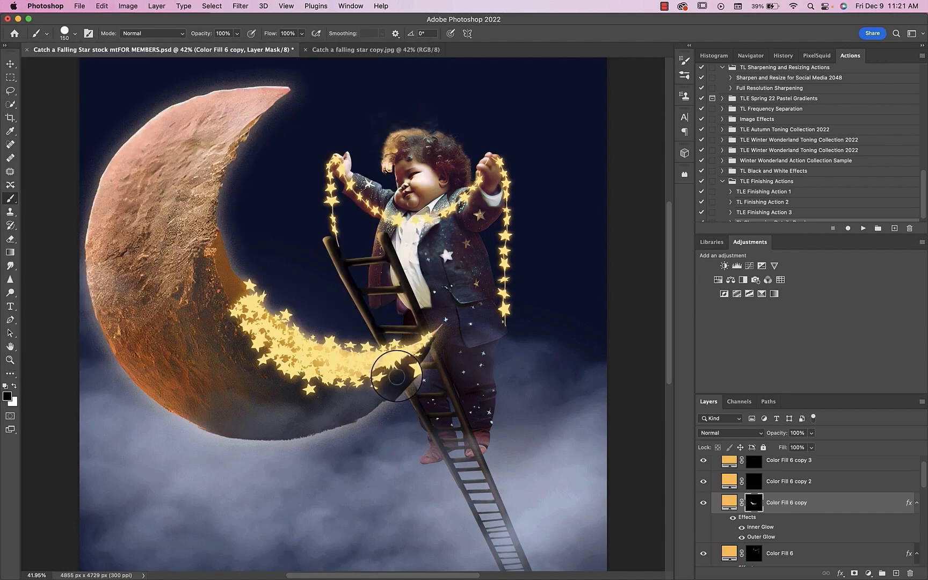
pyautogui.moveTo(395, 378)
pyautogui.mouseDown()
pyautogui.moveTo(317, 388)
pyautogui.moveTo(394, 378)
pyautogui.moveTo(301, 381)
pyautogui.moveTo(231, 332)
pyautogui.moveTo(223, 312)
pyautogui.moveTo(243, 347)
pyautogui.moveTo(306, 395)
pyautogui.moveTo(334, 370)
pyautogui.moveTo(393, 406)
pyautogui.moveTo(247, 348)
pyautogui.mouseUp()
pyautogui.press('x')
pyautogui.press('x')
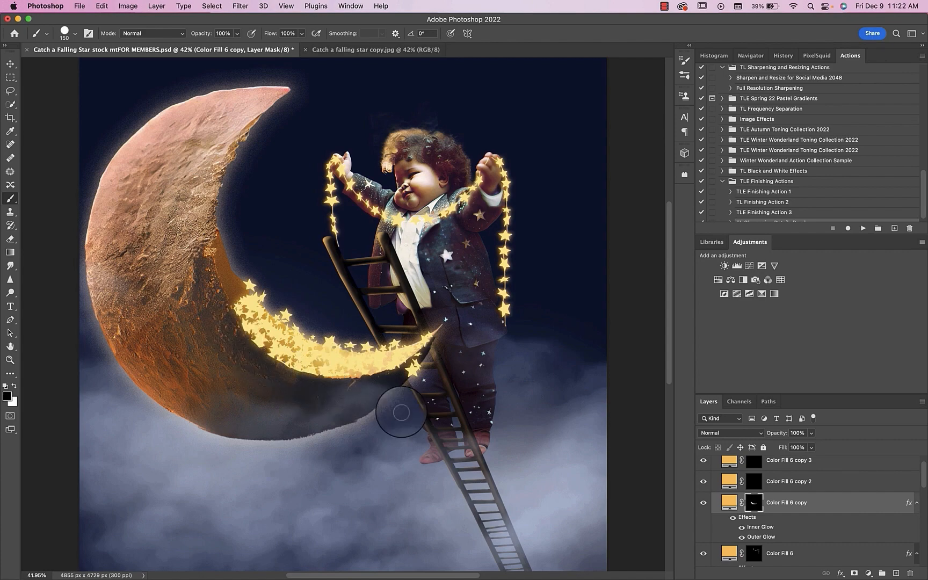
# Step: Paint more stars in white along the crescent's inner curve with the star brush at 200 px and 250 px
pyautogui.press('super+minus')
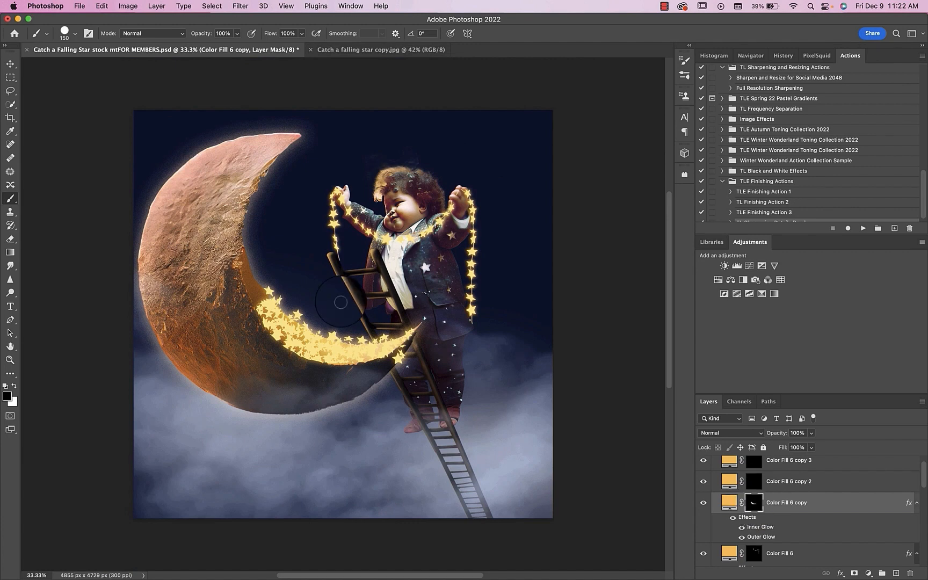
pyautogui.click(75, 34)
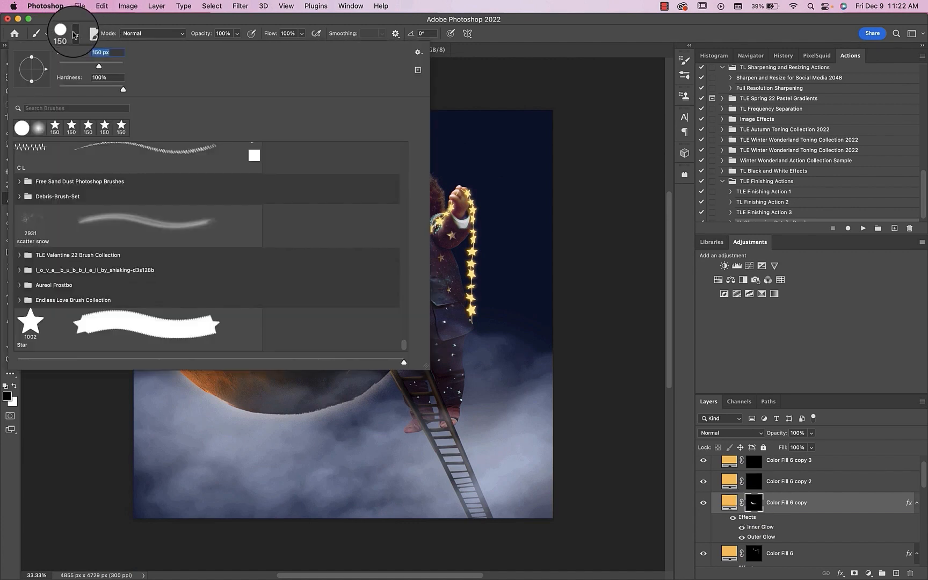
pyautogui.doubleClick(235, 332)
pyautogui.press('x')
pyautogui.moveTo(236, 321)
pyautogui.mouseDown()
pyautogui.moveTo(259, 298)
pyautogui.moveTo(246, 280)
pyautogui.moveTo(256, 302)
pyautogui.moveTo(356, 366)
pyautogui.moveTo(387, 374)
pyautogui.moveTo(316, 358)
pyautogui.mouseUp()
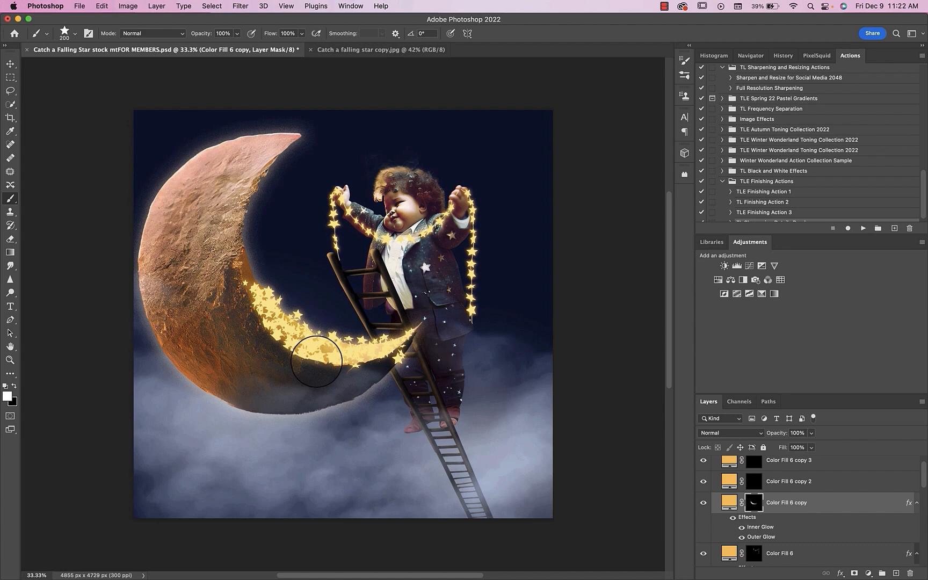
pyautogui.moveTo(317, 362)
pyautogui.mouseDown()
pyautogui.moveTo(338, 356)
pyautogui.moveTo(293, 349)
pyautogui.moveTo(370, 353)
pyautogui.mouseUp()
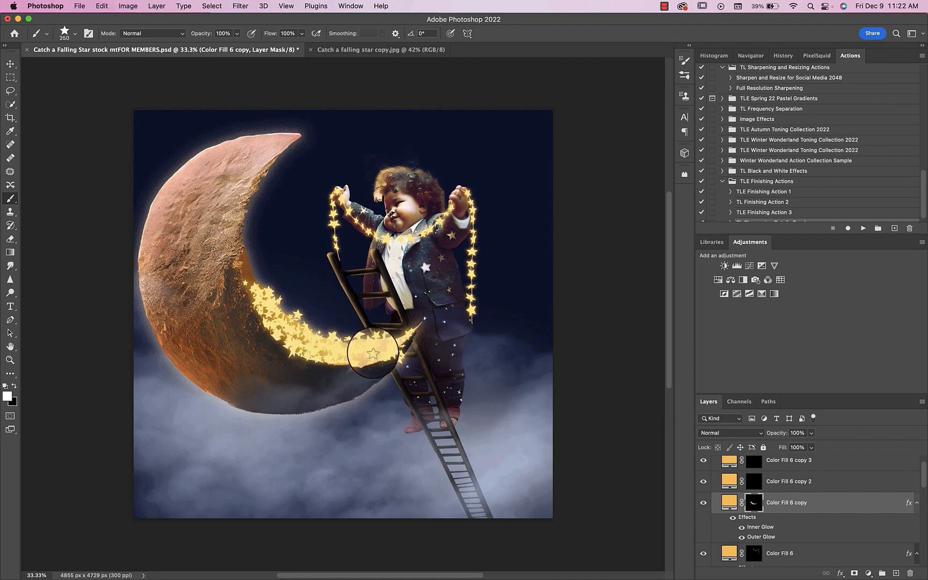
pyautogui.moveTo(376, 354); pyautogui.dragTo(380, 355)
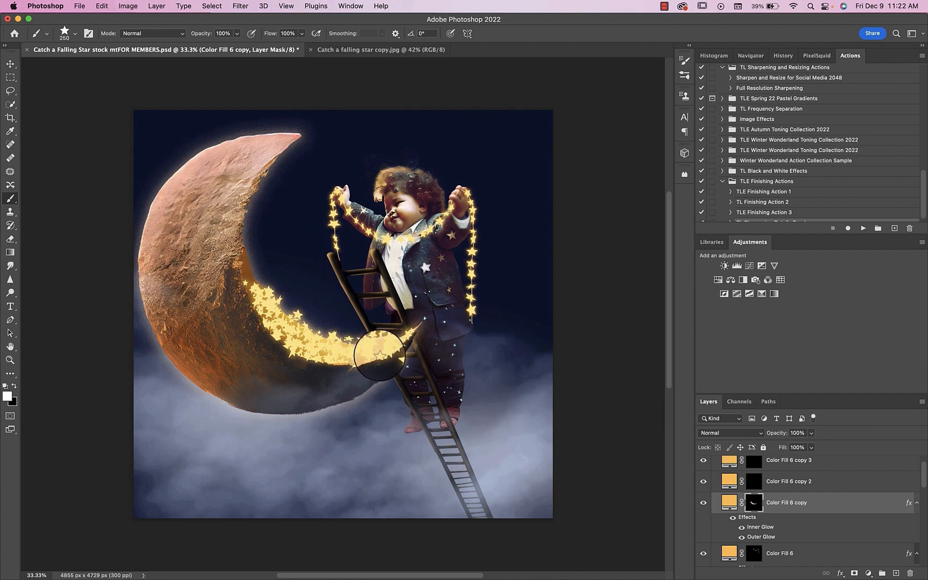
# Step: Paint a few small falling stars below the moon's tip beside the ladder with the star brush at 100 px
pyautogui.click(402, 379)
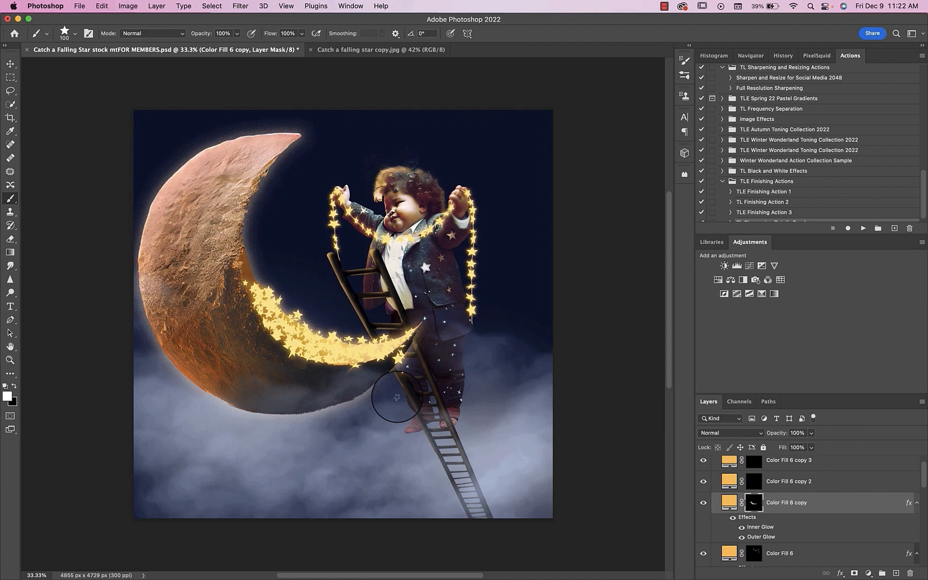
pyautogui.moveTo(395, 395); pyautogui.dragTo(403, 411)
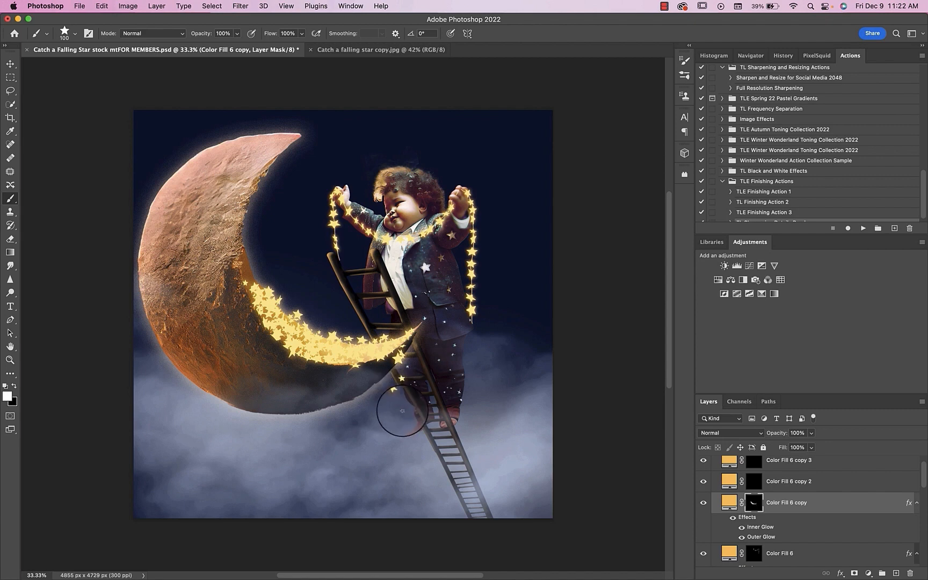
pyautogui.click(405, 419)
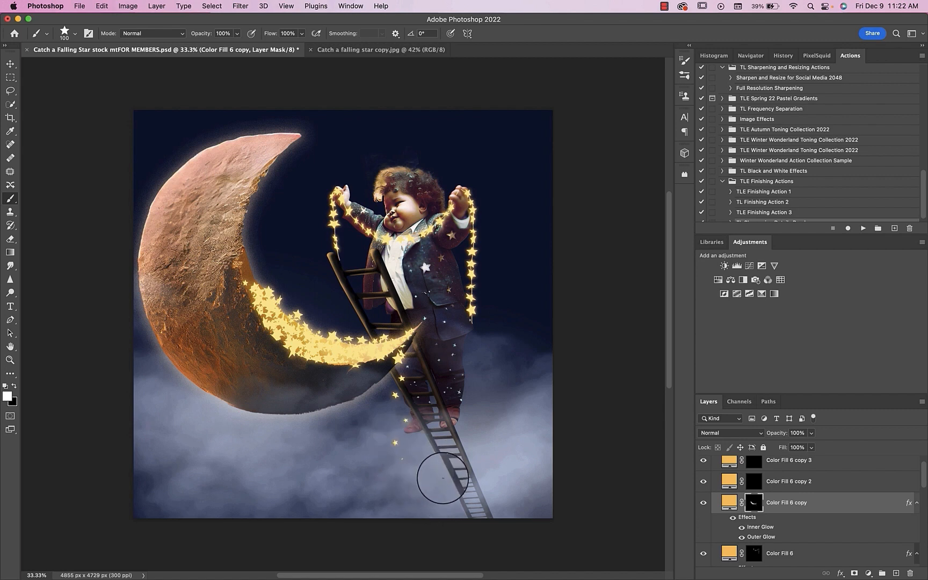
# Step: Paint more falling stars beneath the moon's tip beside the ladder with the star brush at 175 px
pyautogui.moveTo(388, 359); pyautogui.dragTo(368, 359)
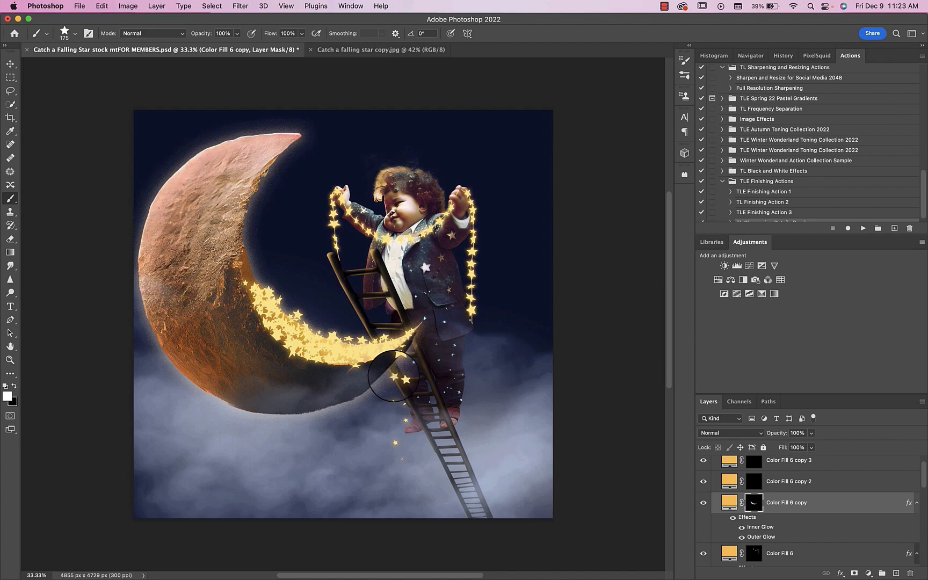
pyautogui.moveTo(393, 376); pyautogui.dragTo(396, 430)
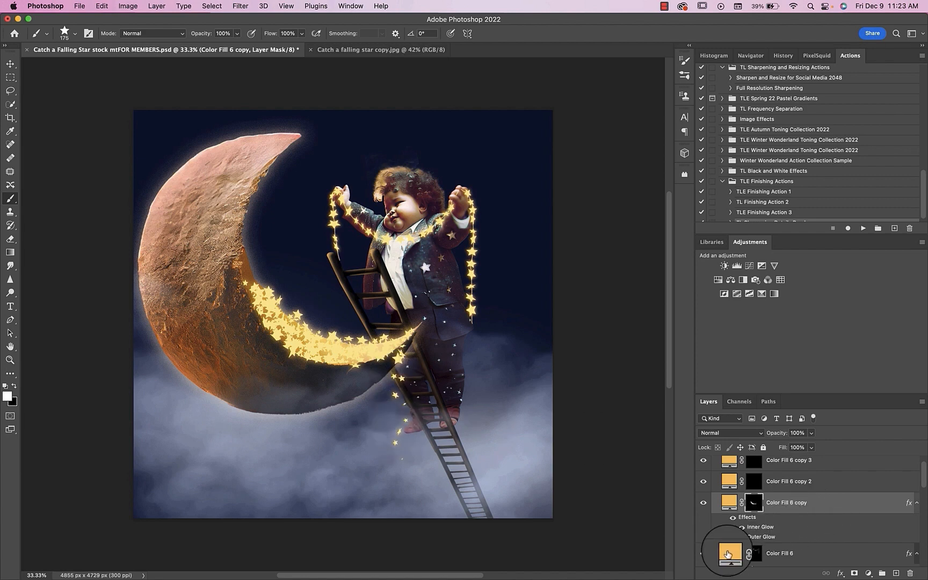
# Step: Add a white Solid Color fill layer directly above Color Fill 6 and invert its mask to black
pyautogui.click(728, 554)
pyautogui.click(869, 574)
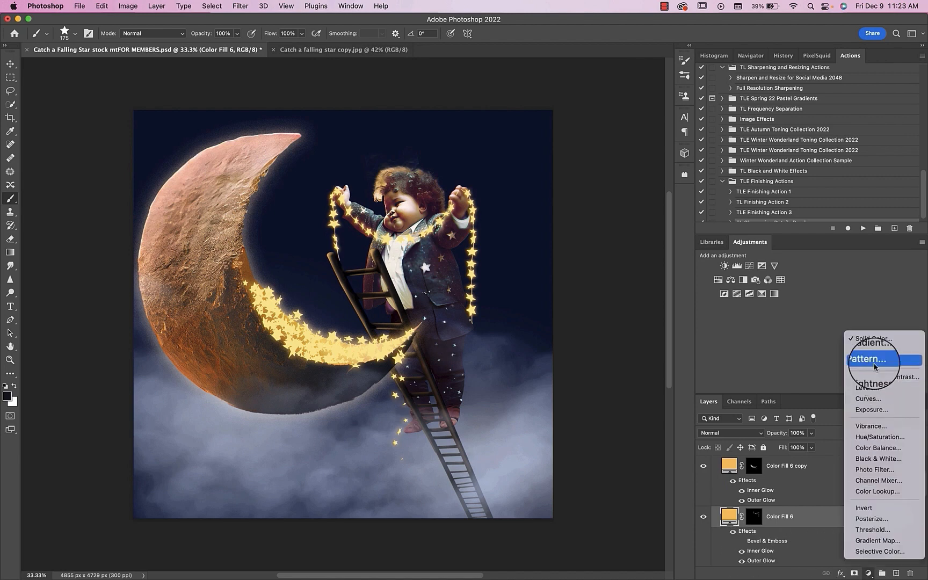
pyautogui.click(870, 338)
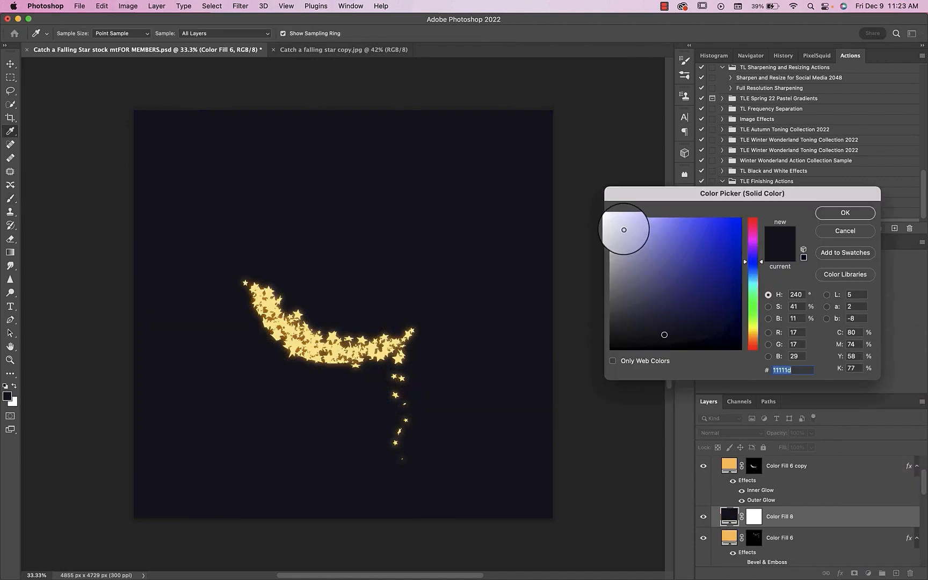
pyautogui.click(611, 218)
pyautogui.click(841, 213)
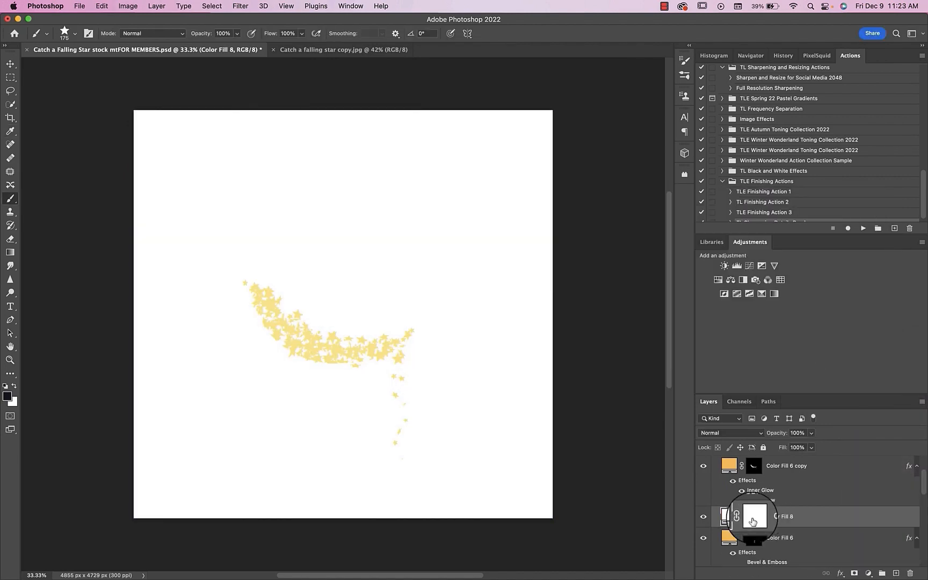
pyautogui.hotkey('ctrl', 'i')
# Step: Paint a thin white string linking the falling stars on the white fill's mask with a 5 px round brush
pyautogui.press('b')
pyautogui.click(75, 34)
pyautogui.doubleClick(122, 129)
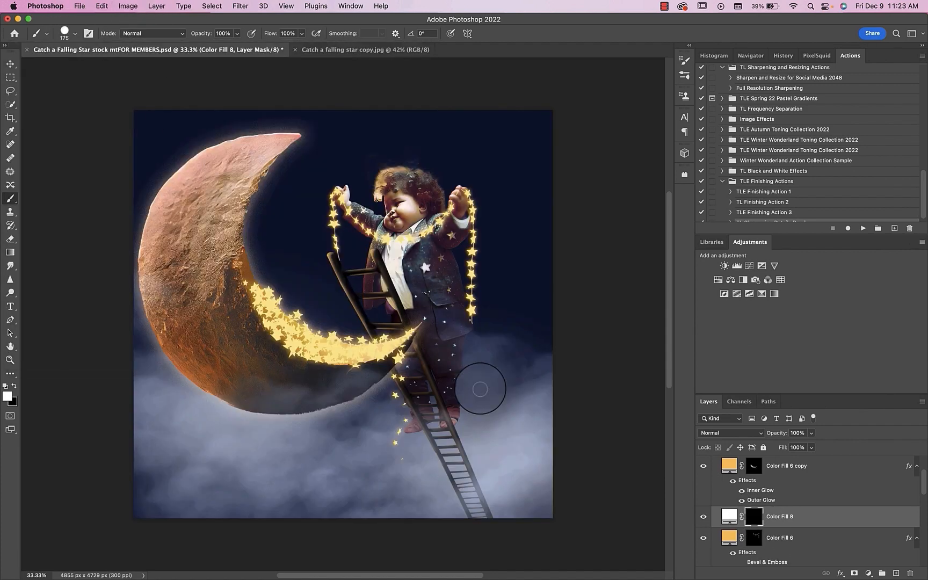
pyautogui.press('[')
pyautogui.hotkey('ctrl', '+')
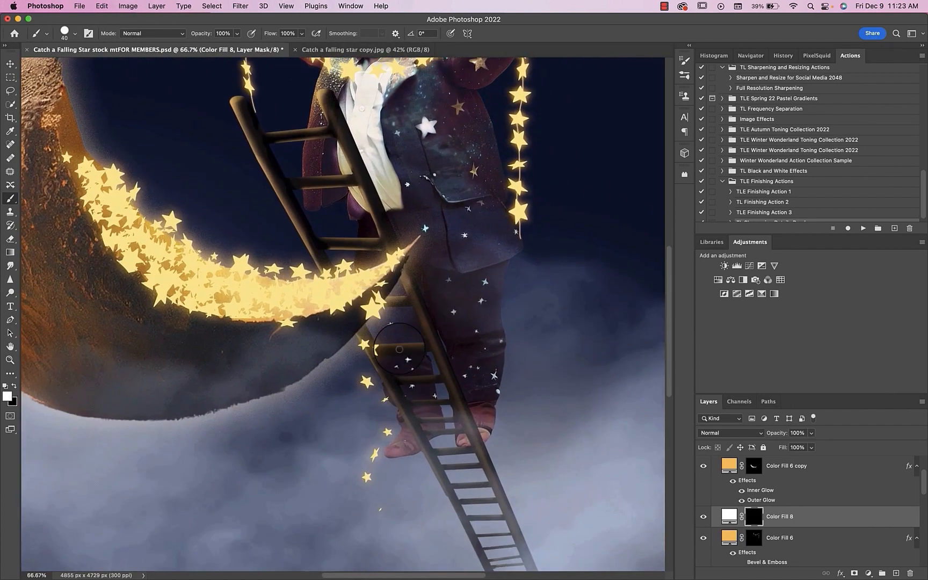
pyautogui.click(399, 349)
pyautogui.press('[')
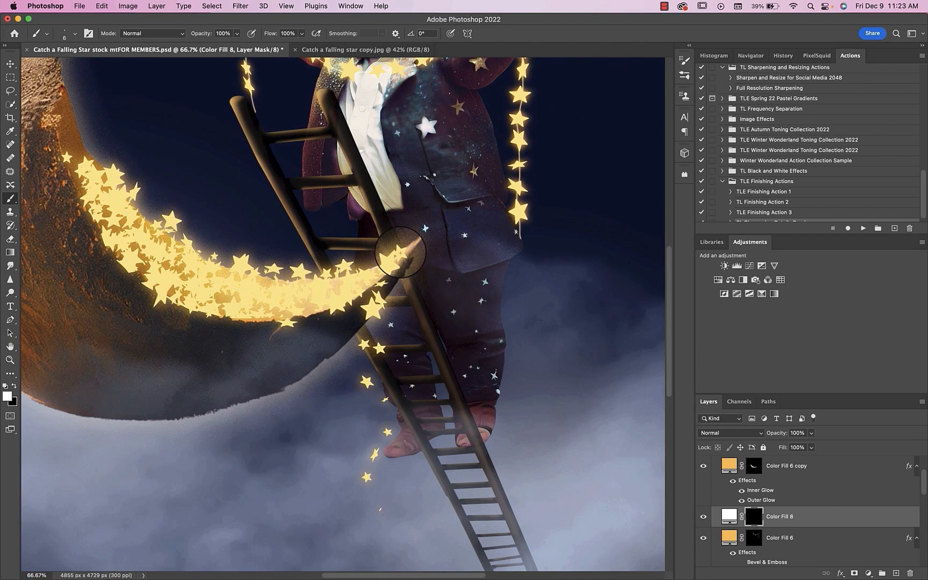
pyautogui.moveTo(400, 252)
pyautogui.mouseDown()
pyautogui.moveTo(365, 338)
pyautogui.moveTo(376, 347)
pyautogui.moveTo(366, 381)
pyautogui.moveTo(384, 401)
pyautogui.moveTo(383, 445)
pyautogui.mouseUp()
pyautogui.press('super+z')
pyautogui.moveTo(367, 379)
pyautogui.mouseDown()
pyautogui.moveTo(385, 427)
pyautogui.moveTo(368, 476)
pyautogui.mouseUp()
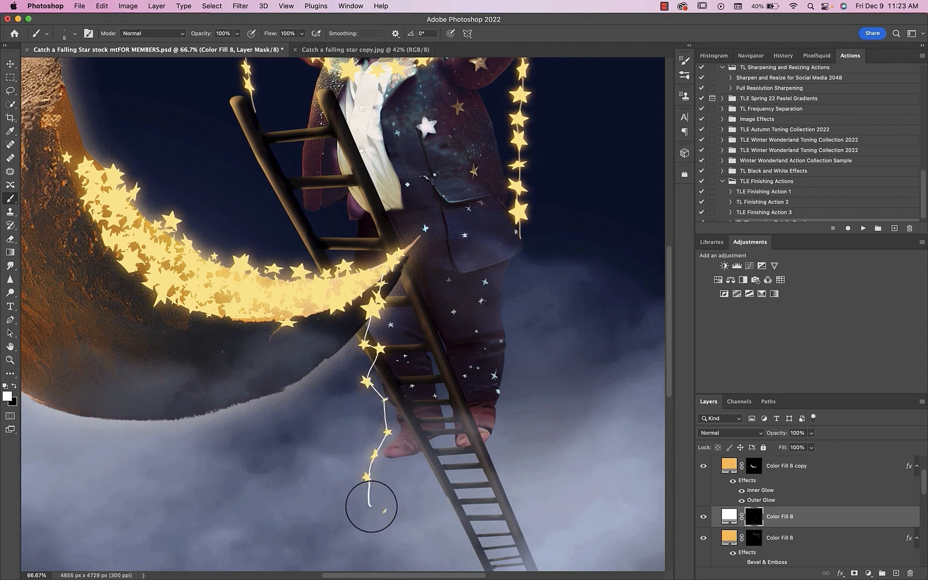
pyautogui.scroll(-4, 371, 507)
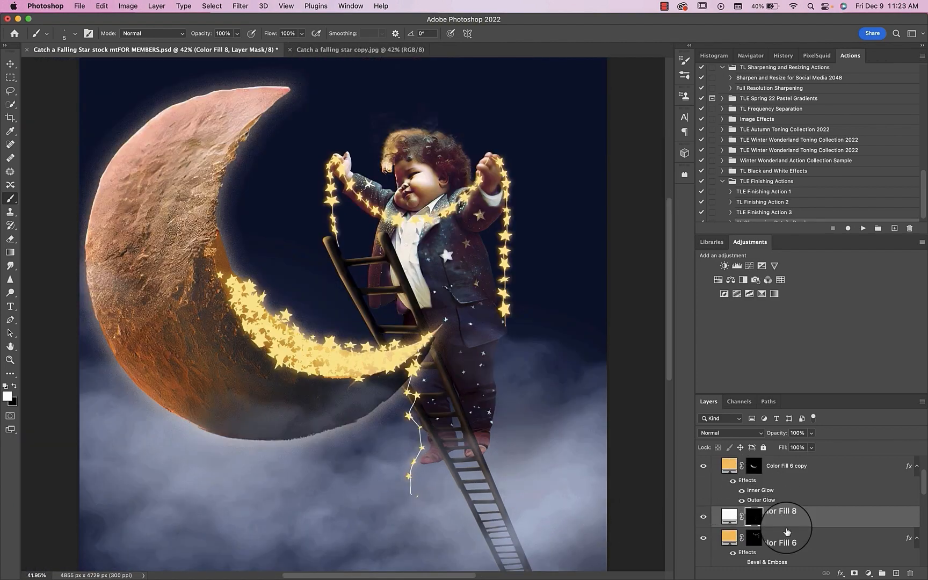
# Step: Give the string layer an Outer Glow with 100% opacity, 9% spread and 27 px size
pyautogui.click(808, 520)
pyautogui.doubleClick(811, 523)
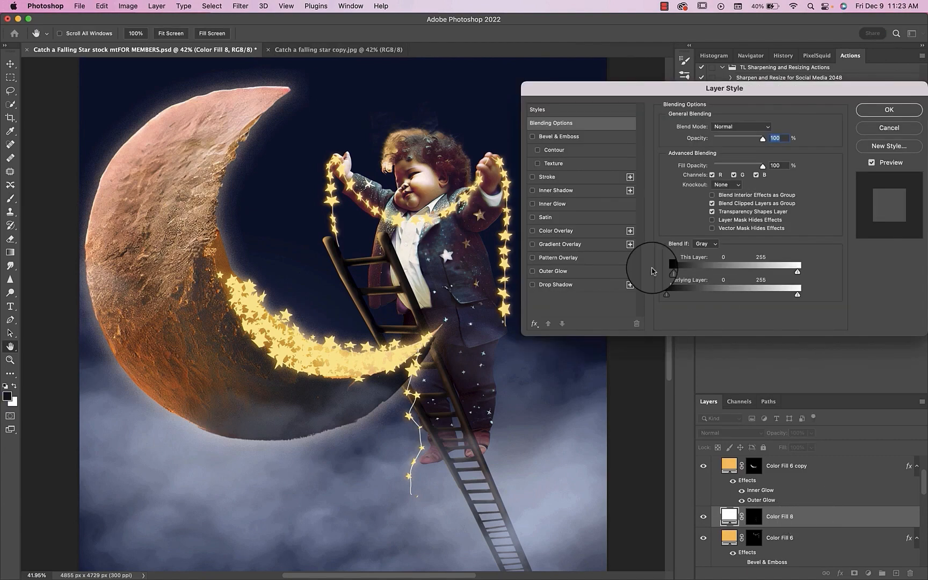
pyautogui.click(558, 274)
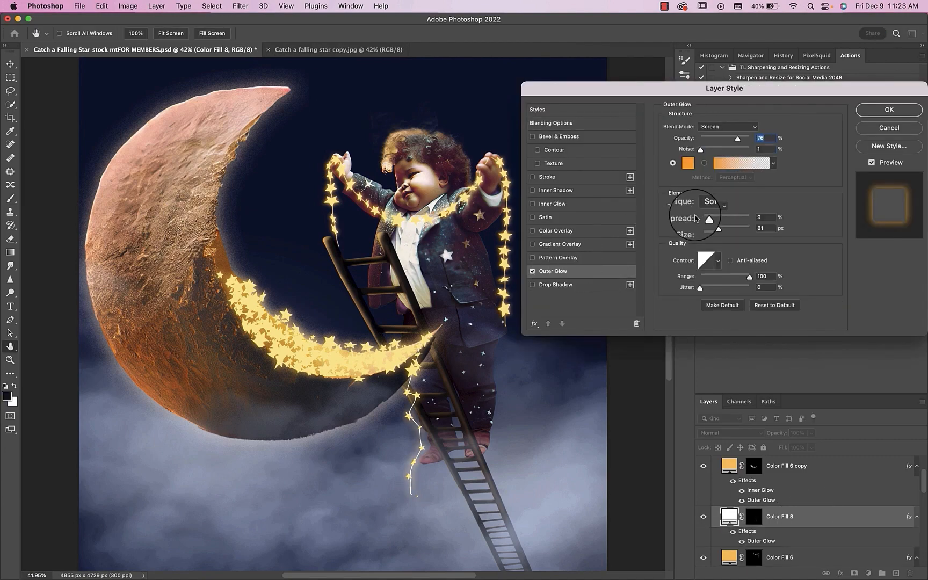
pyautogui.moveTo(717, 229); pyautogui.dragTo(709, 230)
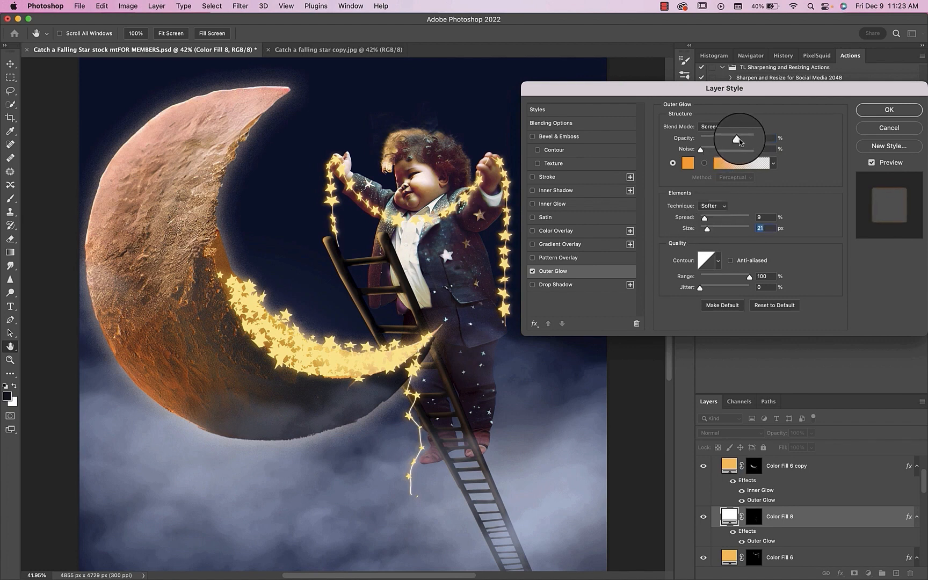
pyautogui.moveTo(737, 141); pyautogui.dragTo(752, 139)
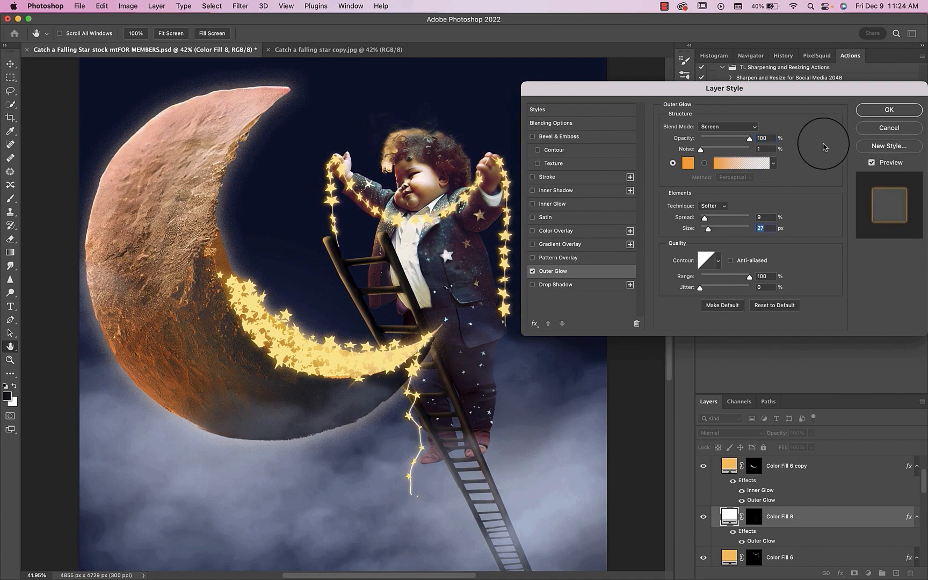
pyautogui.click(889, 110)
# Step: Paint additional stars in white along the string on Color Fill 6 copy's mask with the star brush at 175 px and 400 px
pyautogui.click(754, 467)
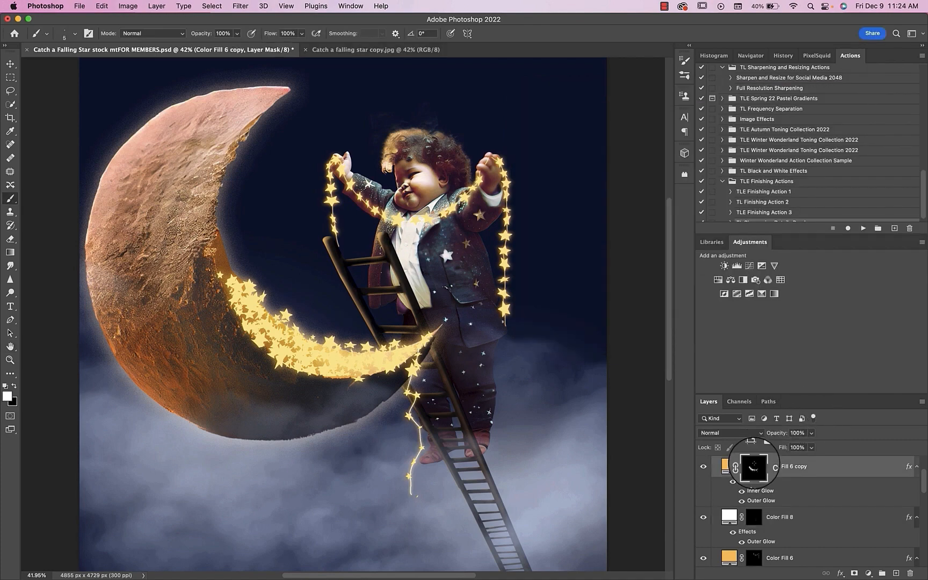
pyautogui.press('x')
pyautogui.click(420, 439)
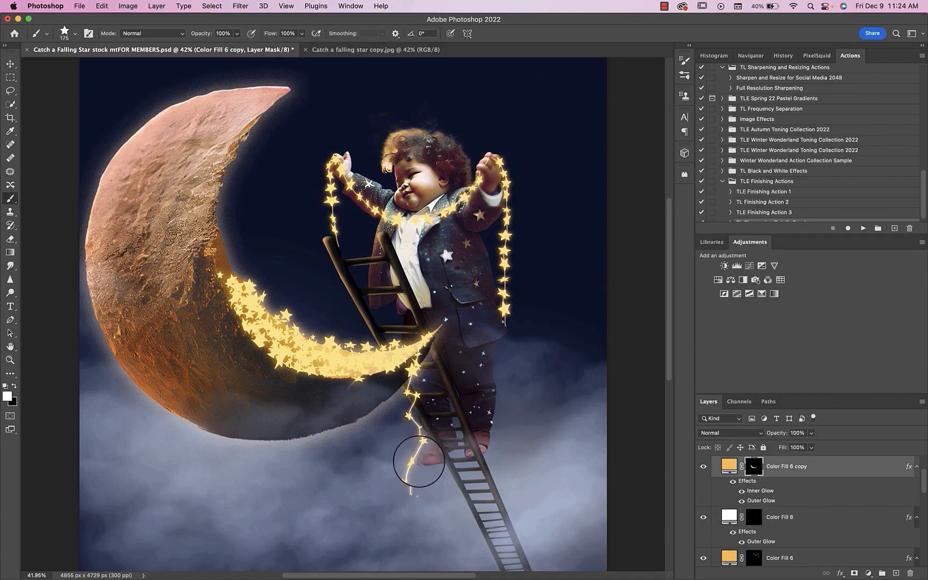
pyautogui.click(414, 462)
pyautogui.click(411, 489)
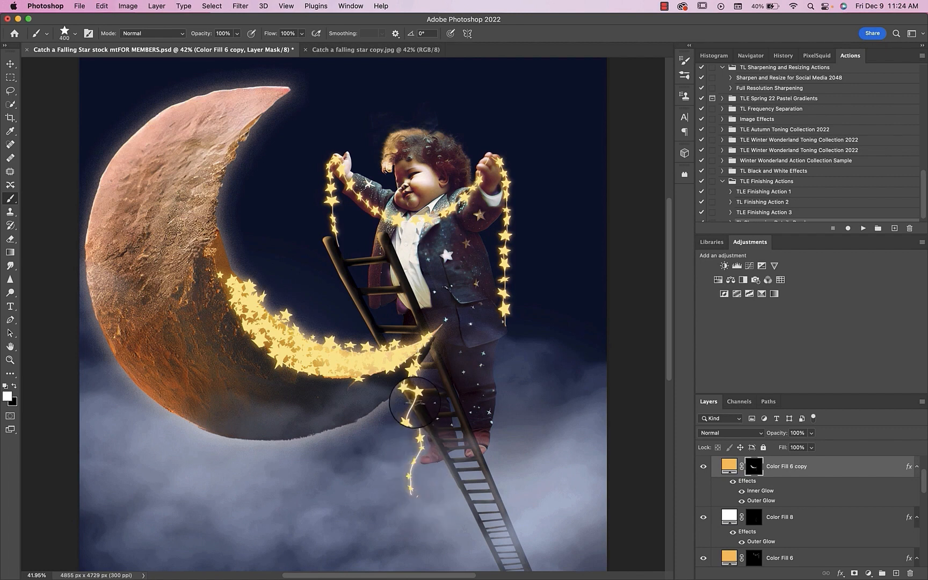
pyautogui.click(415, 402)
pyautogui.click(416, 456)
# Step: Move Color Fill 6 copy 2 directly above the Sky layer and duplicate it twice
pyautogui.scroll(5, 790, 518)
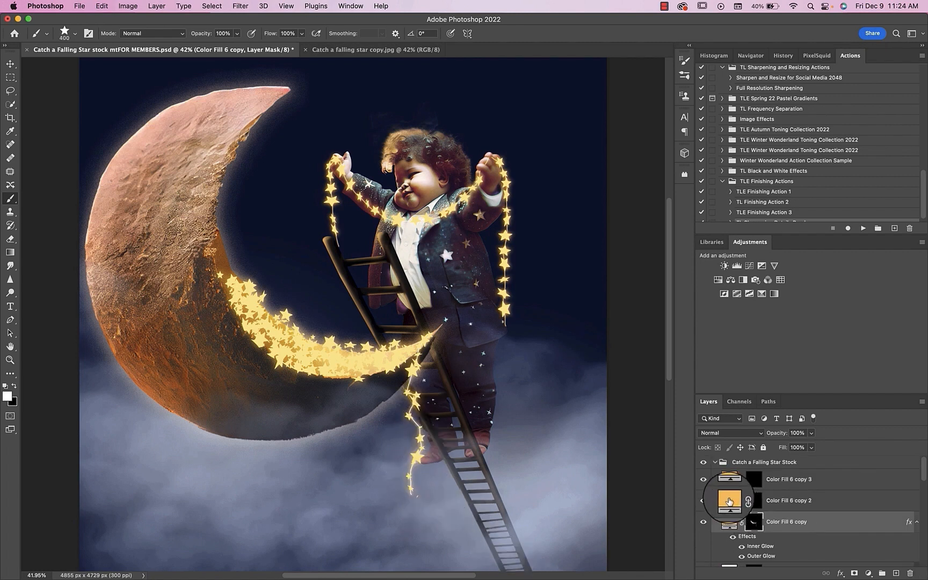
pyautogui.moveTo(729, 501); pyautogui.dragTo(727, 545)
pyautogui.click(755, 533)
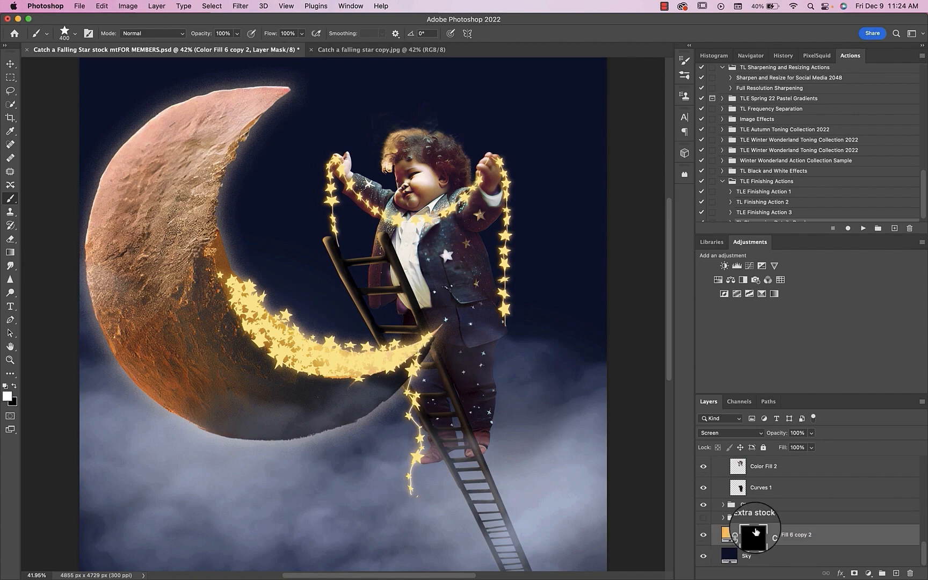
pyautogui.press('super+minus')
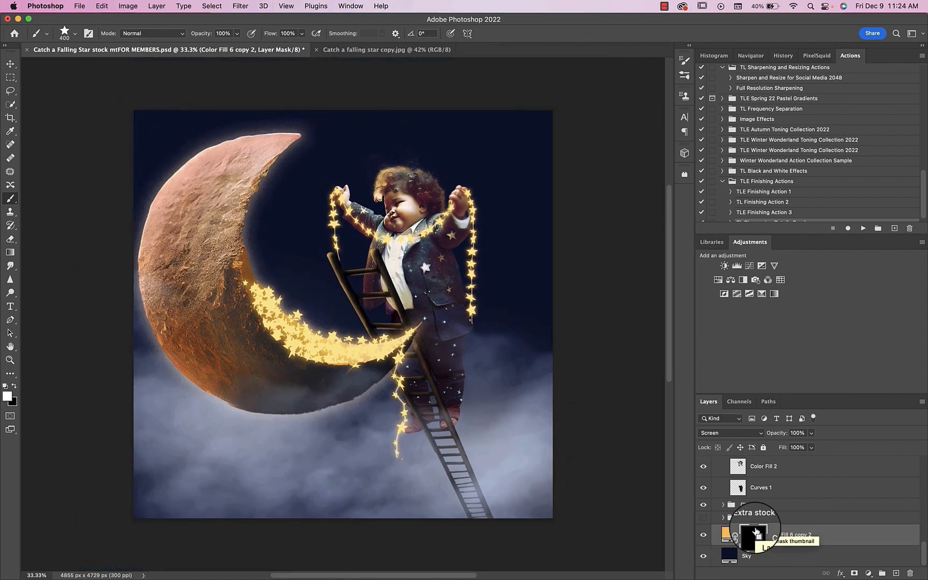
pyautogui.press('super+j')
pyautogui.press('super+j')
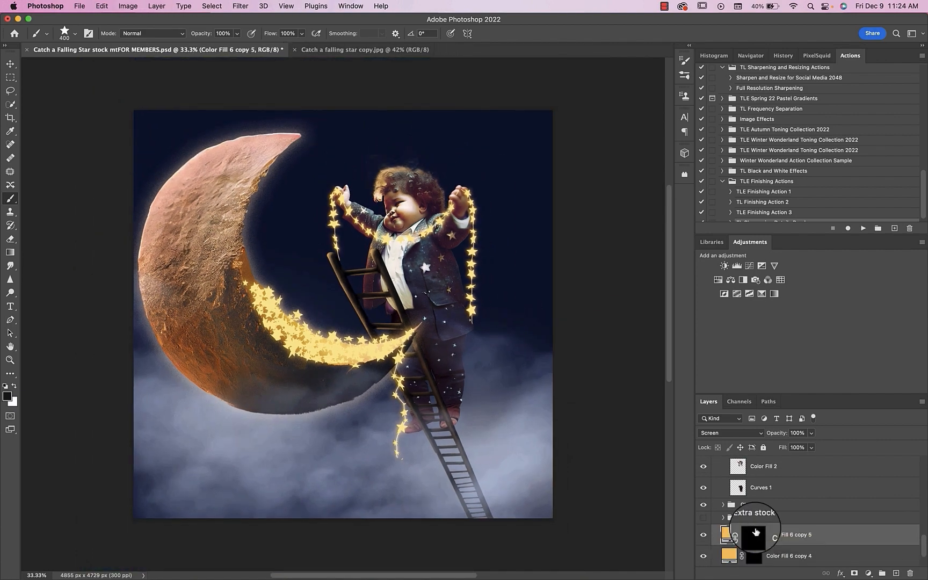
# Step: Target Color Fill 6 copy 2's mask, set the star brush's angle and roundness jitter to 0%, and widen its spacing
pyautogui.scroll(-2, 756, 531)
pyautogui.click(754, 535)
pyautogui.click(351, 6)
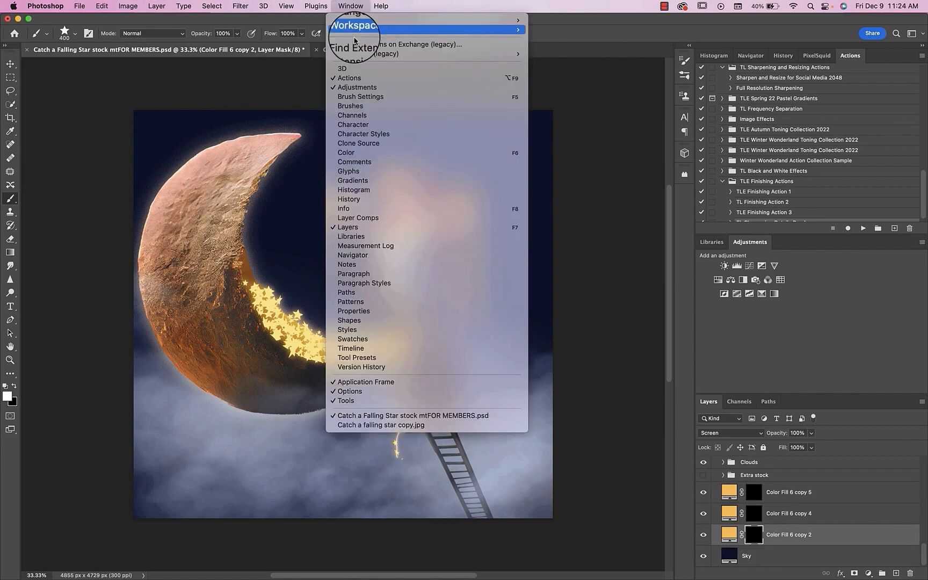
pyautogui.click(360, 97)
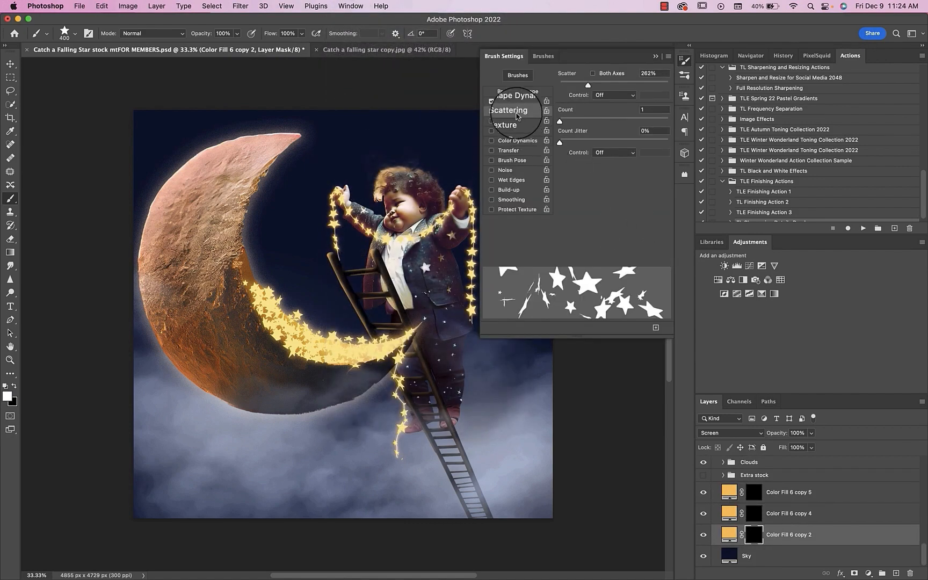
pyautogui.click(515, 101)
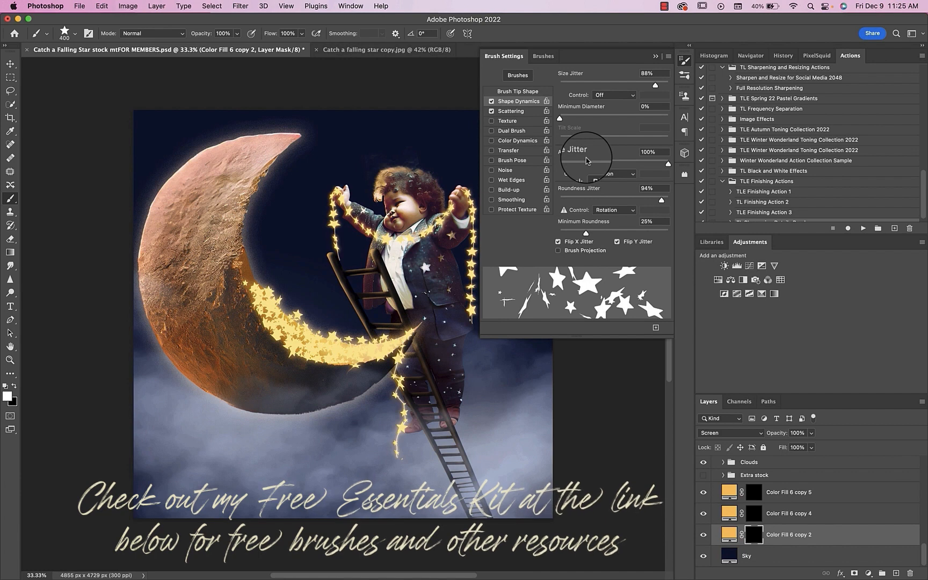
pyautogui.moveTo(606, 201); pyautogui.dragTo(554, 202)
pyautogui.click(518, 91)
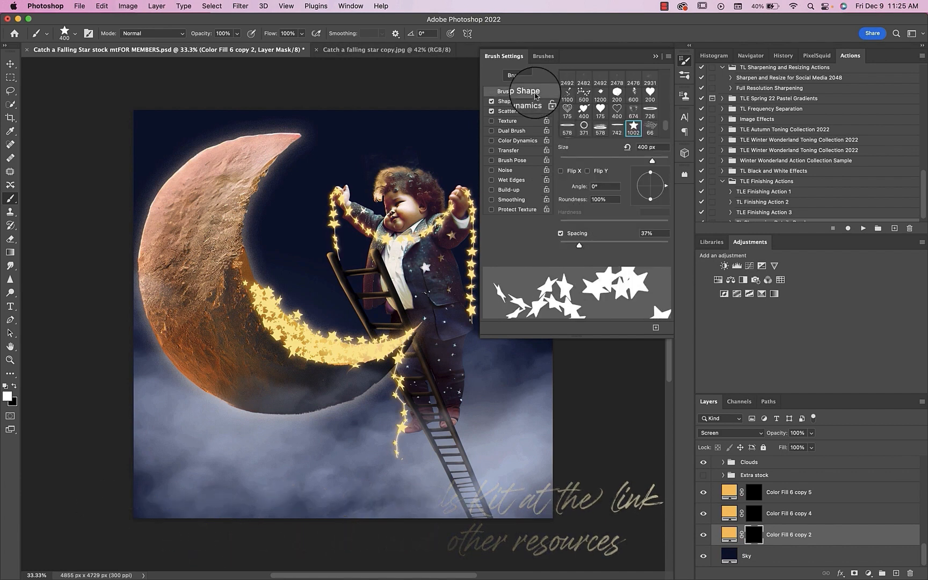
pyautogui.moveTo(602, 241); pyautogui.dragTo(643, 246)
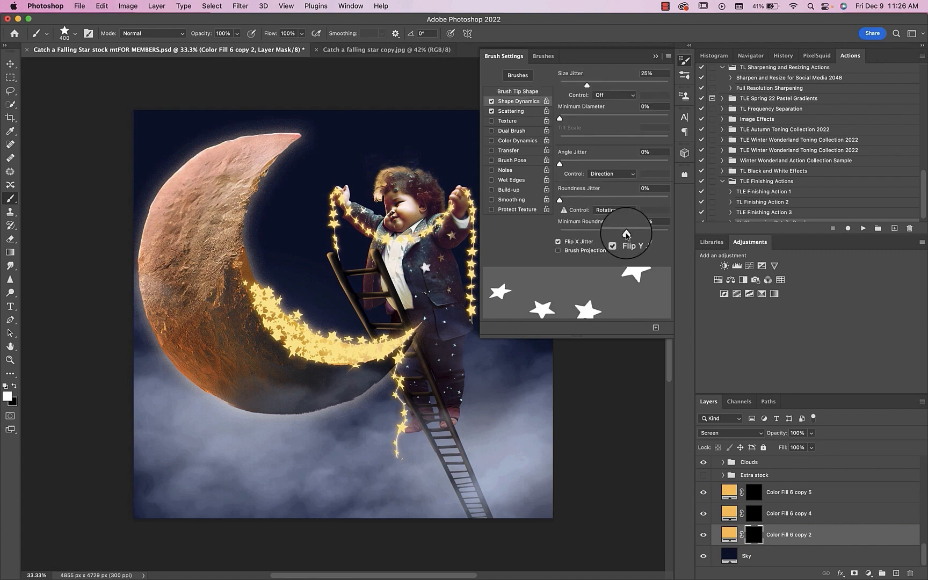
# Step: Set the star brush's minimum roundness to 100% and increase its size jitter
pyautogui.moveTo(626, 234); pyautogui.dragTo(676, 241)
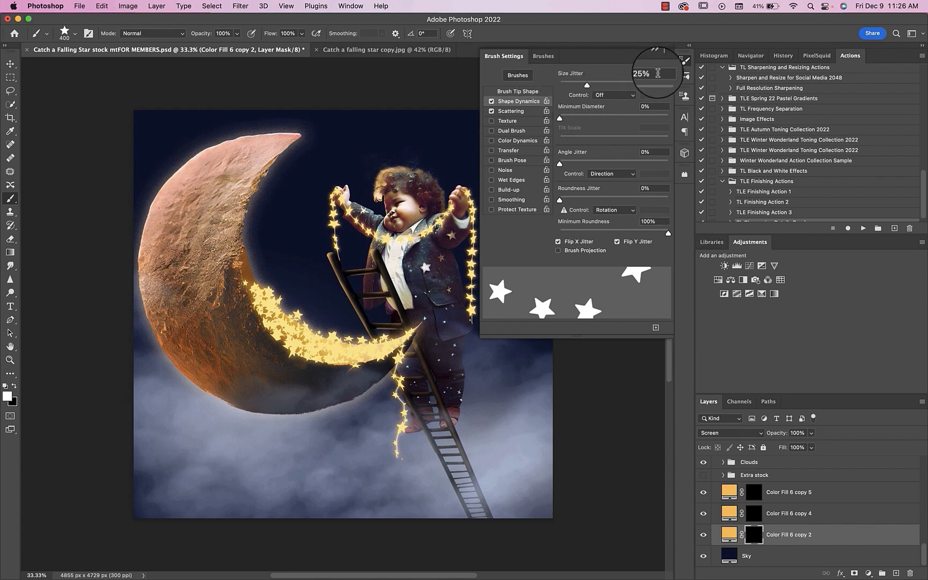
pyautogui.moveTo(600, 83); pyautogui.dragTo(628, 87)
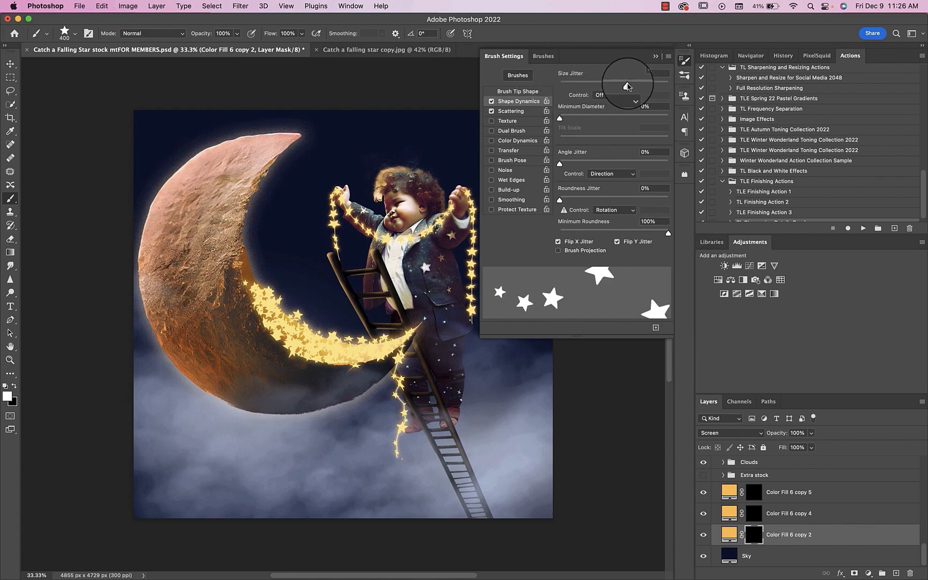
pyautogui.click(655, 56)
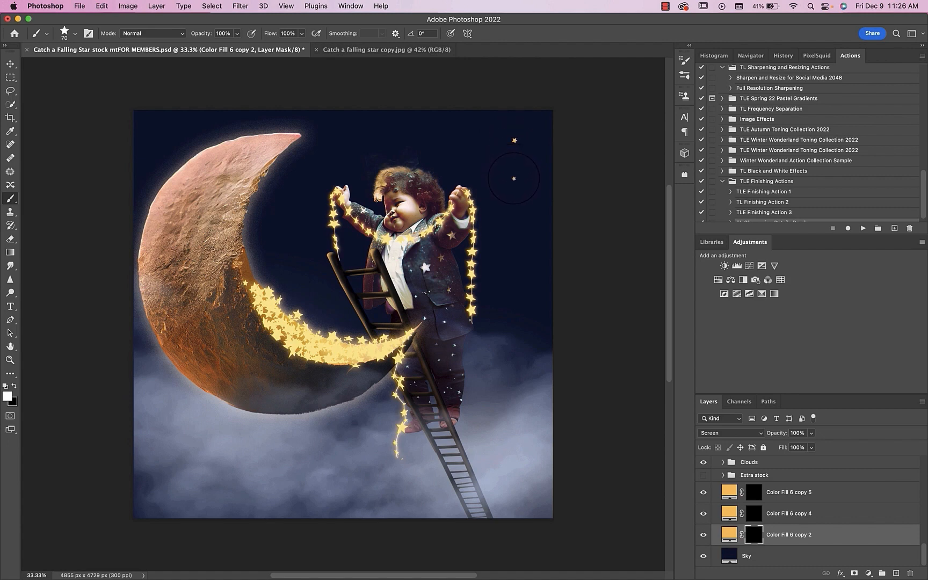
# Step: Set the star brush's scatter to 1000%
pyautogui.moveTo(466, 137); pyautogui.dragTo(250, 250)
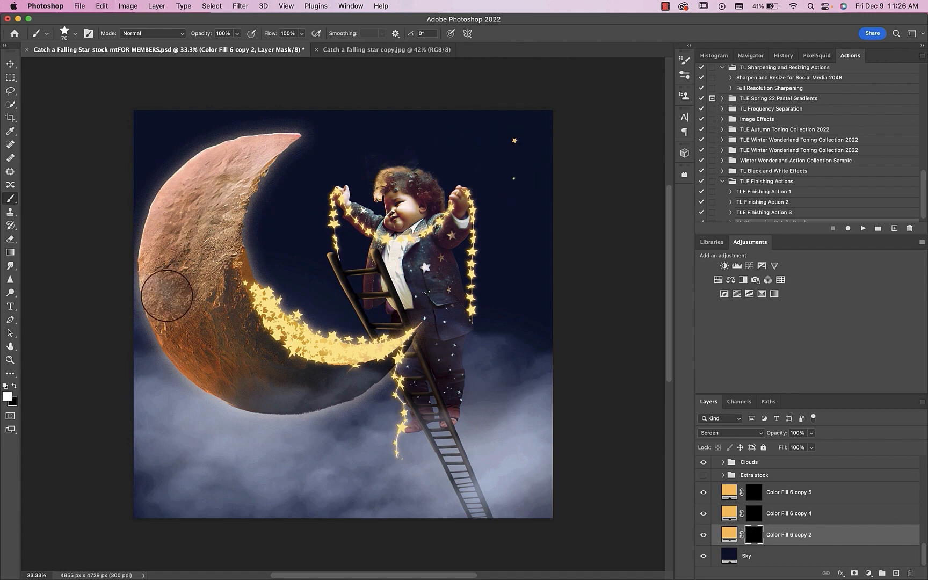
pyautogui.click(348, 7)
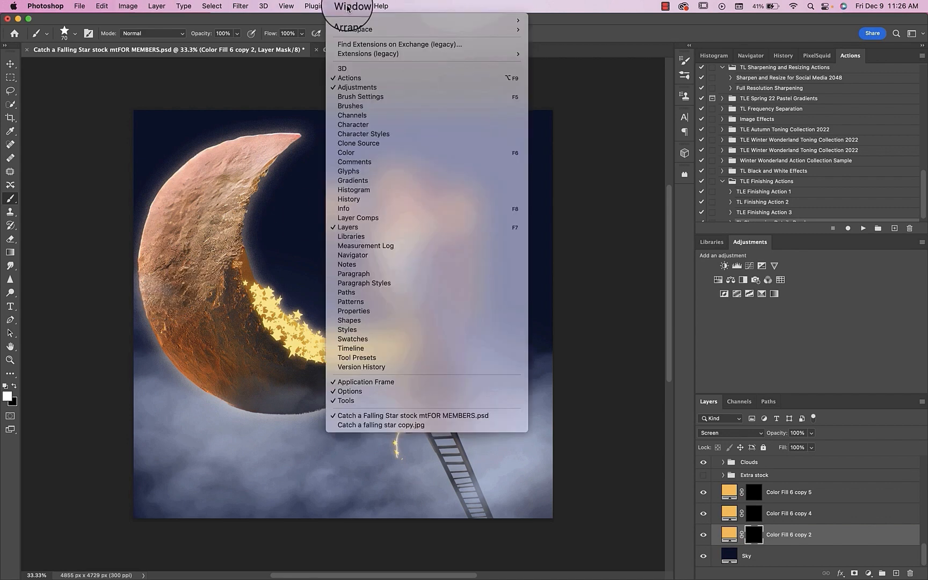
pyautogui.click(359, 97)
pyautogui.click(511, 110)
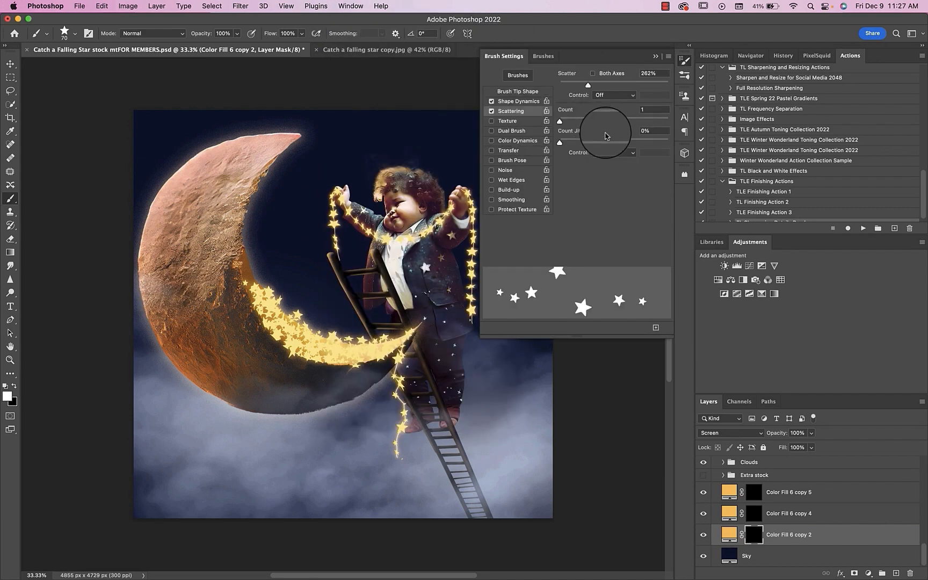
pyautogui.moveTo(588, 86); pyautogui.dragTo(667, 88)
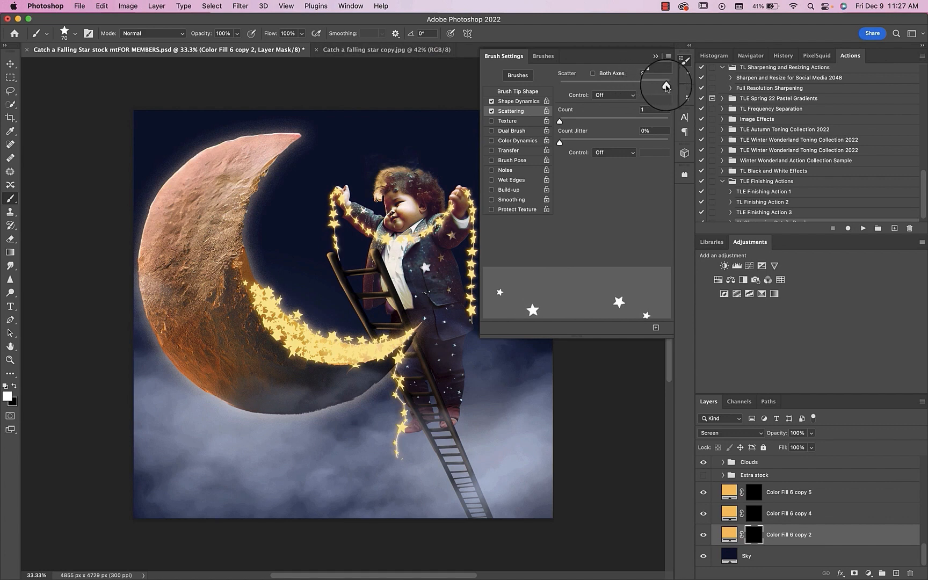
pyautogui.click(655, 56)
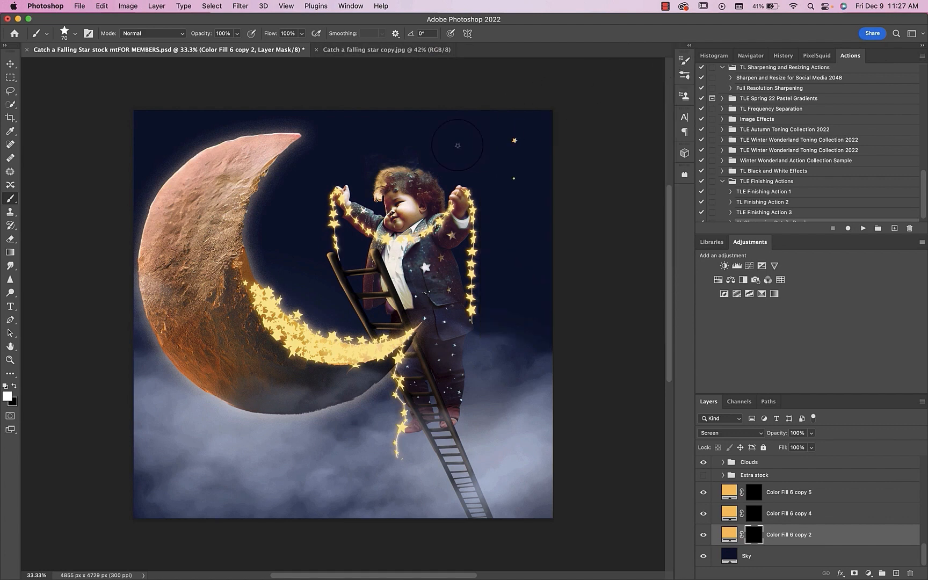
# Step: Widen the star brush's spacing to about its maximum so the stars land far apart
pyautogui.moveTo(458, 145)
pyautogui.mouseDown()
pyautogui.moveTo(417, 207)
pyautogui.moveTo(333, 192)
pyautogui.moveTo(346, 217)
pyautogui.mouseUp()
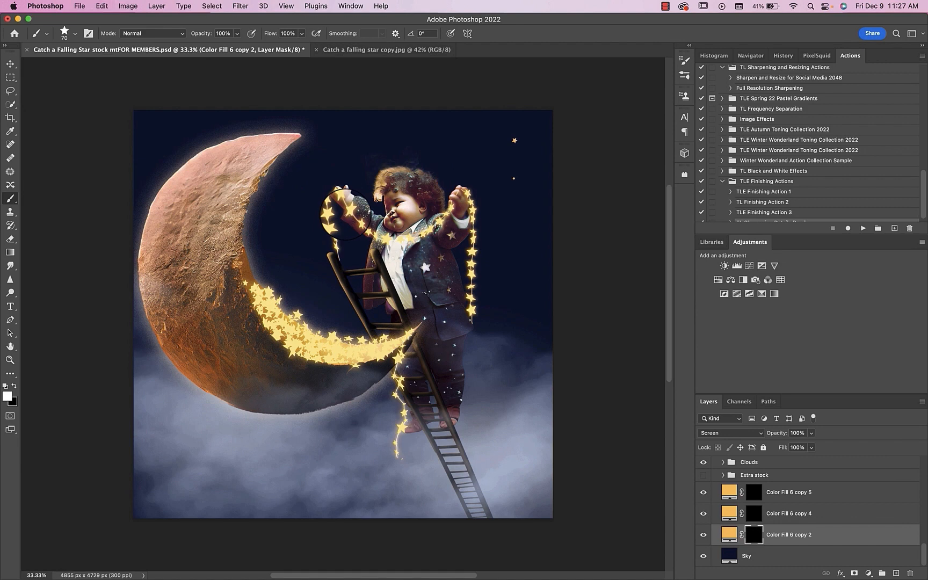
pyautogui.click(350, 6)
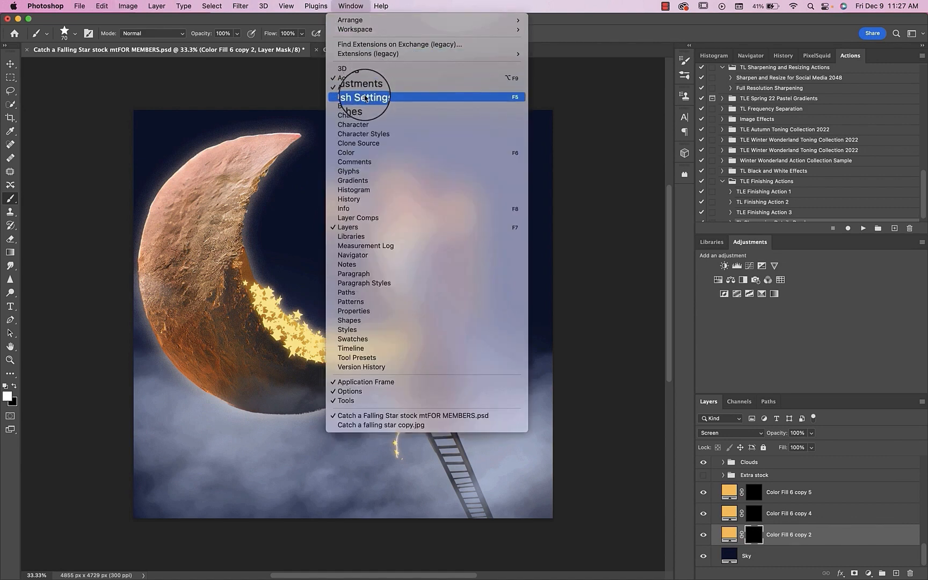
pyautogui.click(365, 97)
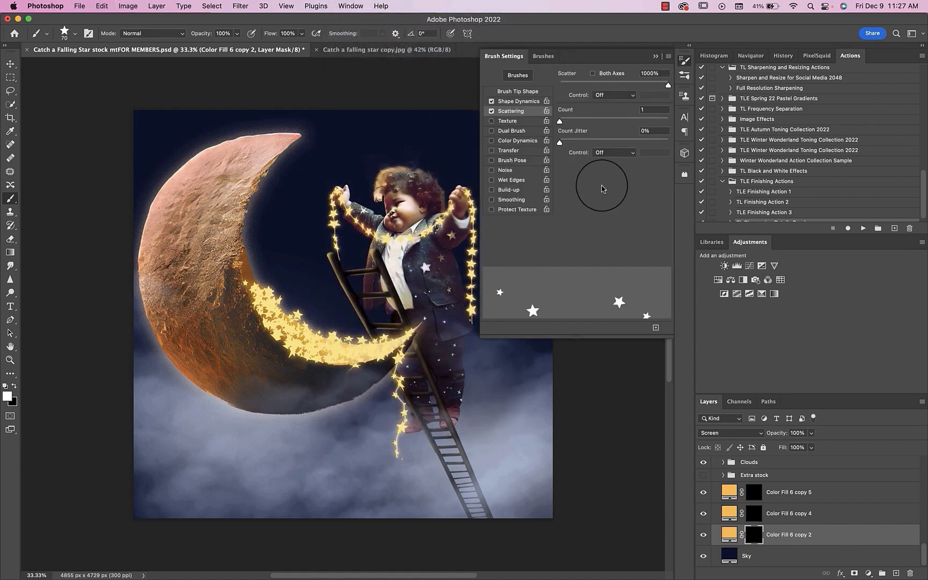
pyautogui.click(518, 91)
pyautogui.moveTo(635, 246); pyautogui.dragTo(654, 246)
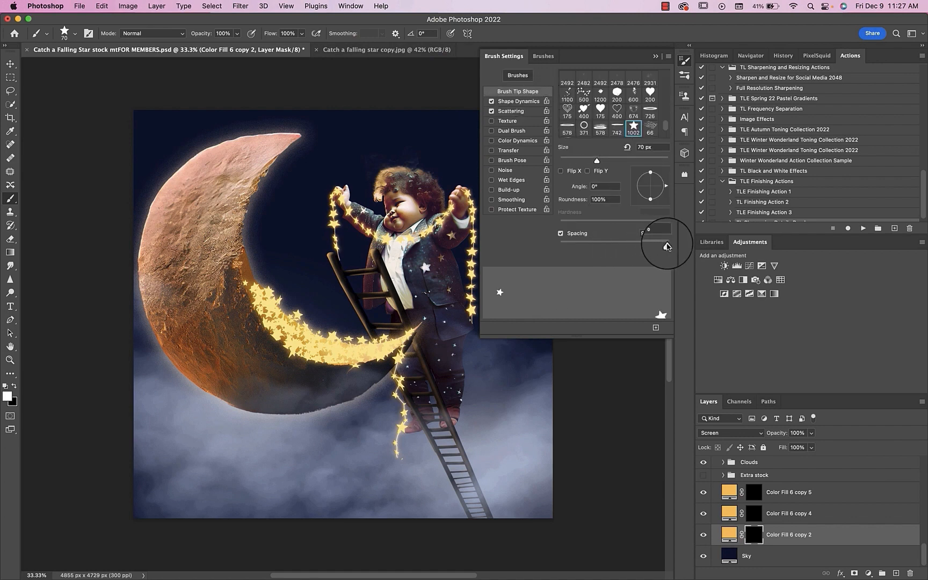
pyautogui.click(656, 56)
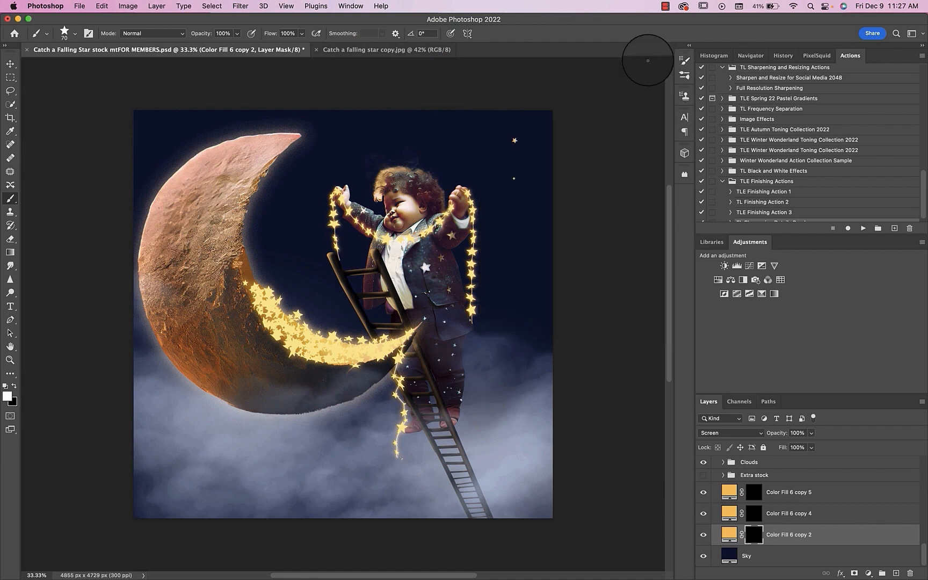
# Step: Paint scattered white stars across the sky on Color Fill 6 copy 2's mask with the 70 px star brush
pyautogui.click(442, 149)
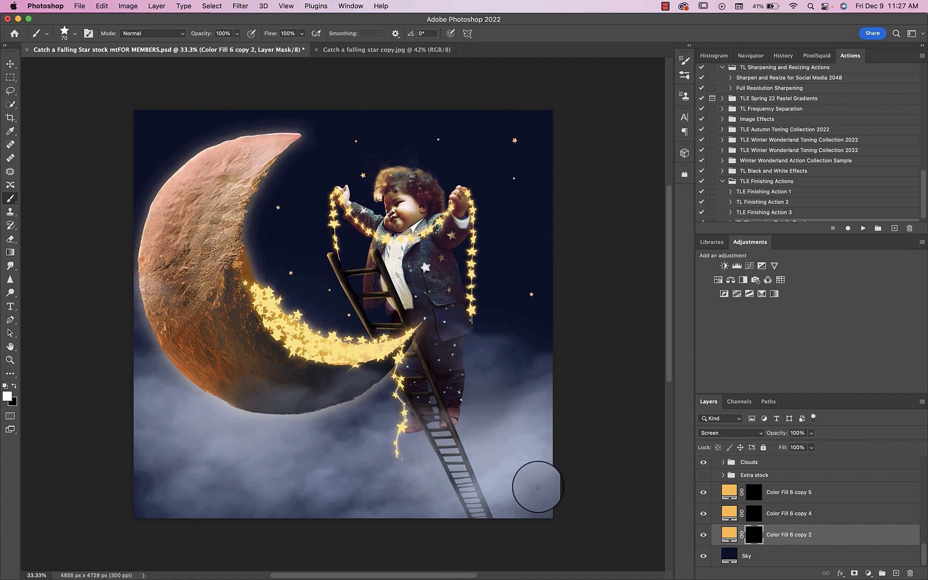
pyautogui.click(507, 411)
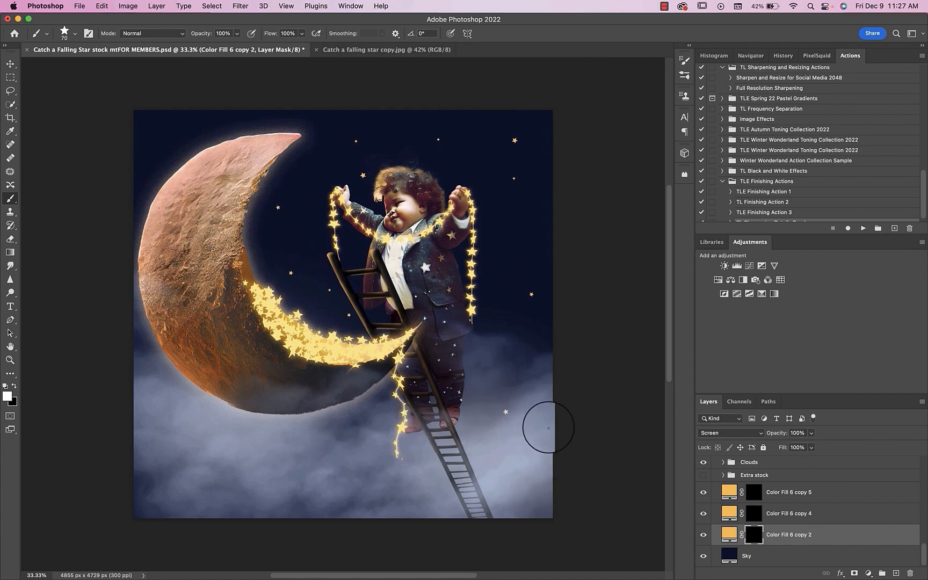
pyautogui.click(257, 240)
pyautogui.click(178, 139)
pyautogui.click(144, 120)
pyautogui.click(143, 139)
pyautogui.click(143, 199)
pyautogui.click(141, 340)
pyautogui.click(281, 208)
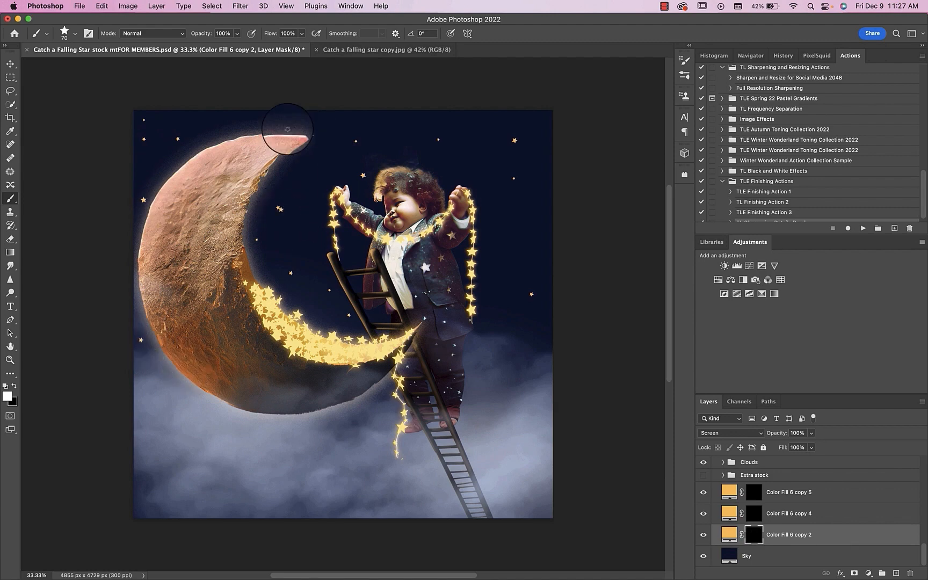
# Step: Add an Outer Glow with 10% spread and 90 px size plus an Inner Glow to Color Fill 6 copy 2
pyautogui.doubleClick(838, 534)
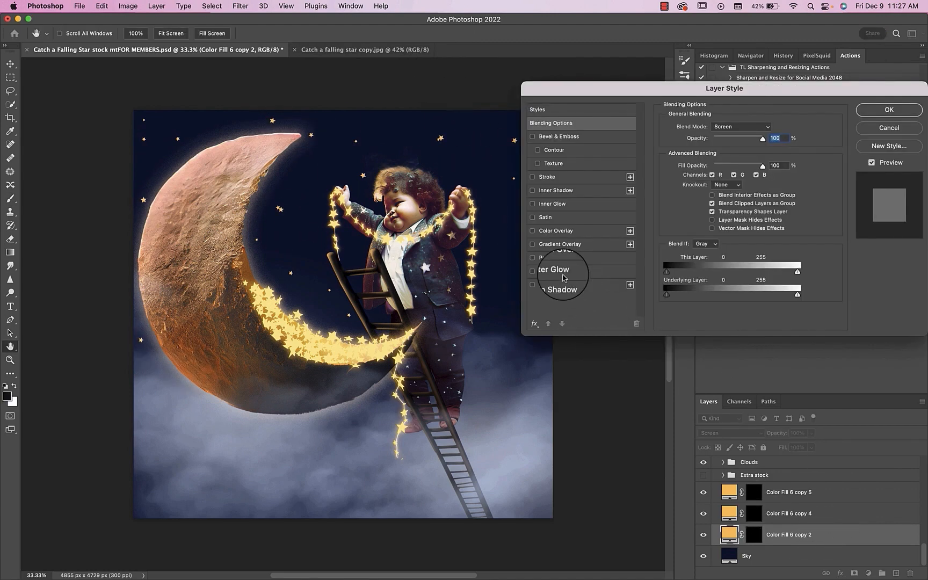
pyautogui.click(561, 273)
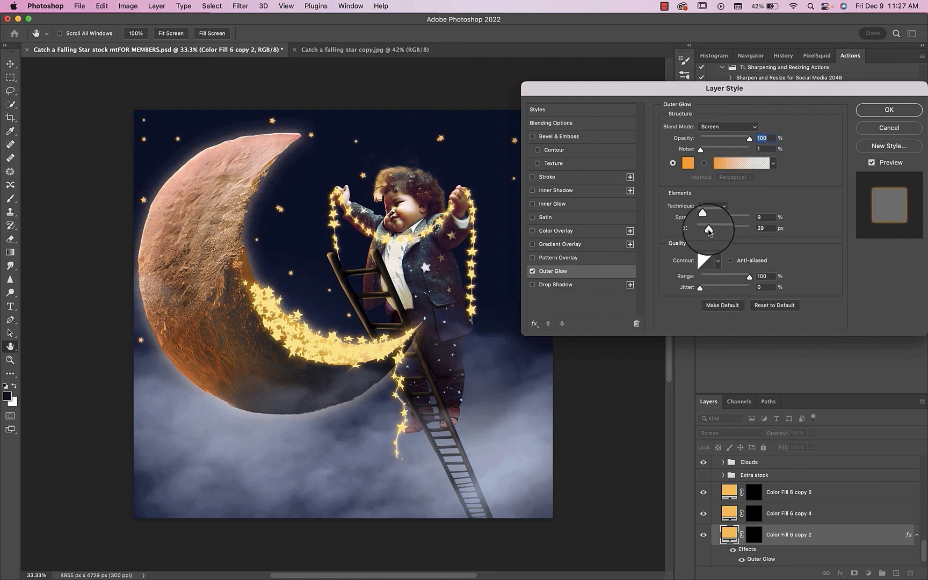
pyautogui.moveTo(705, 229); pyautogui.dragTo(722, 230)
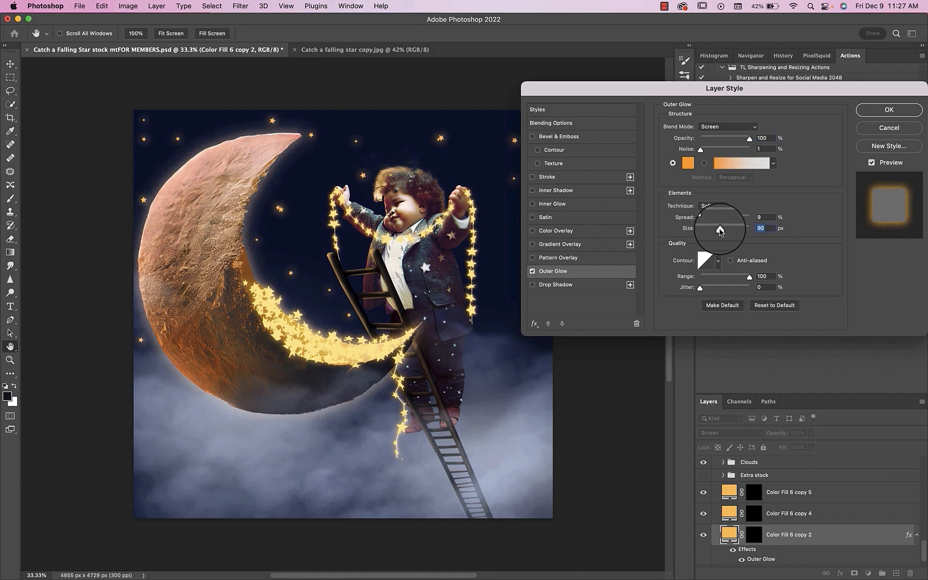
pyautogui.moveTo(704, 219); pyautogui.dragTo(709, 219)
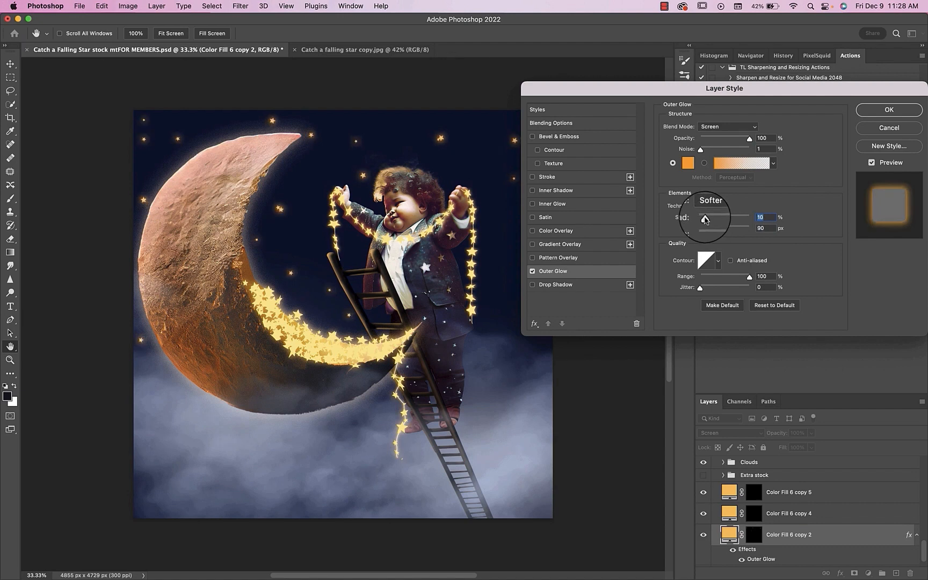
pyautogui.click(558, 206)
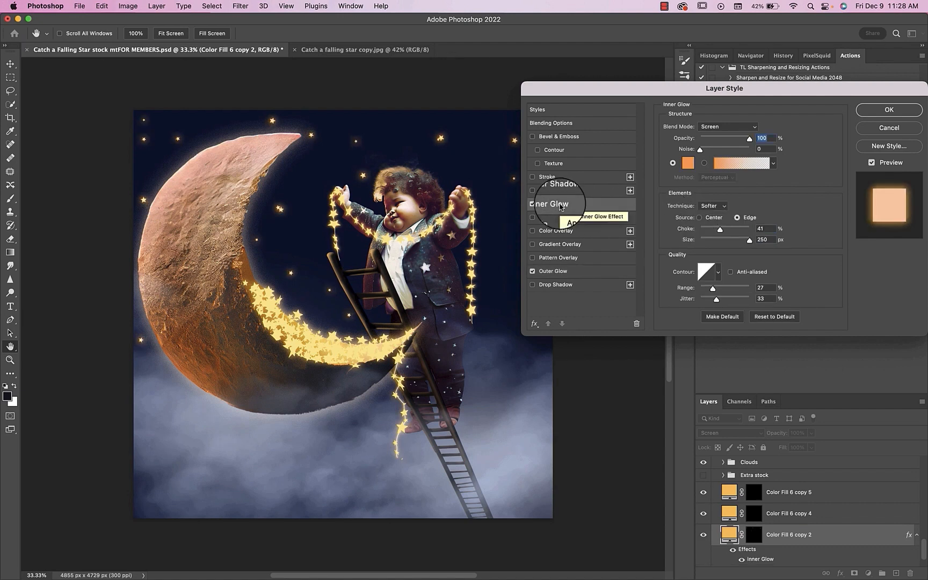
pyautogui.click(868, 112)
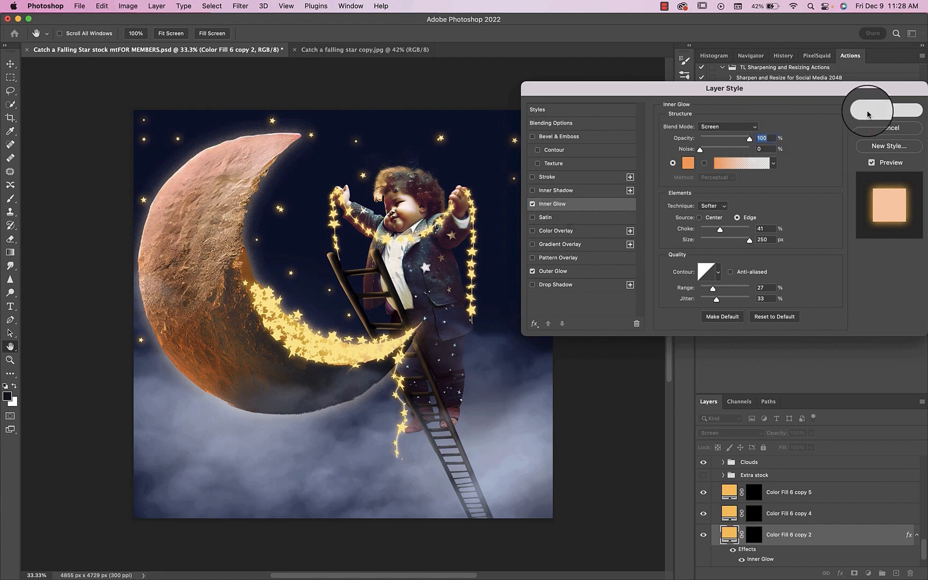
# Step: Give Color Fill 6 copy 4 an Outer Glow with 10% spread and 90 px size, and an Inner Glow
pyautogui.click(754, 507)
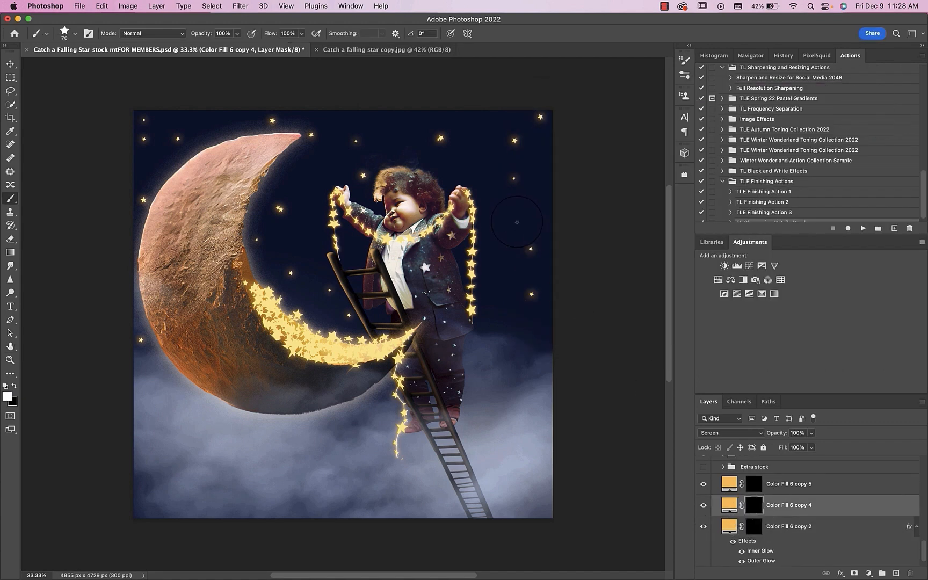
pyautogui.doubleClick(844, 508)
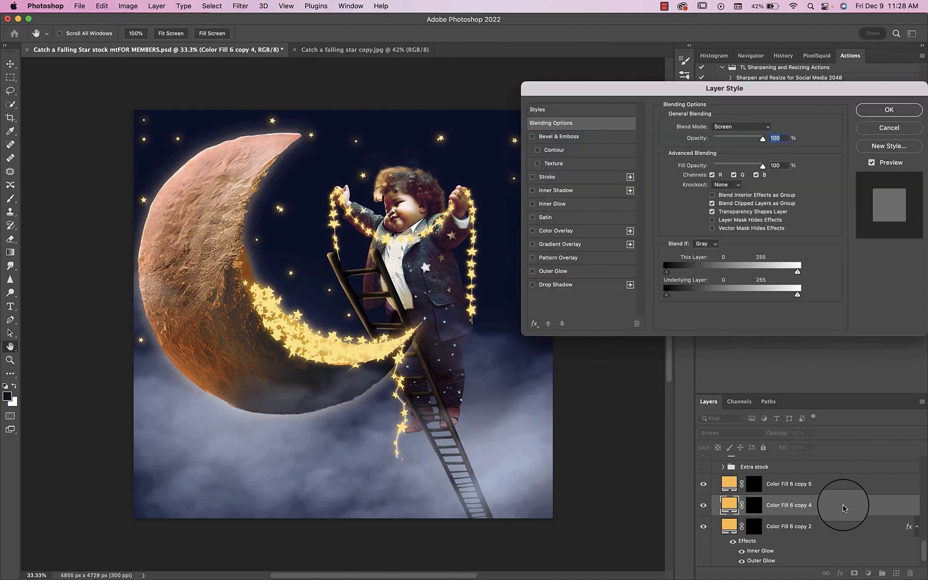
pyautogui.click(553, 271)
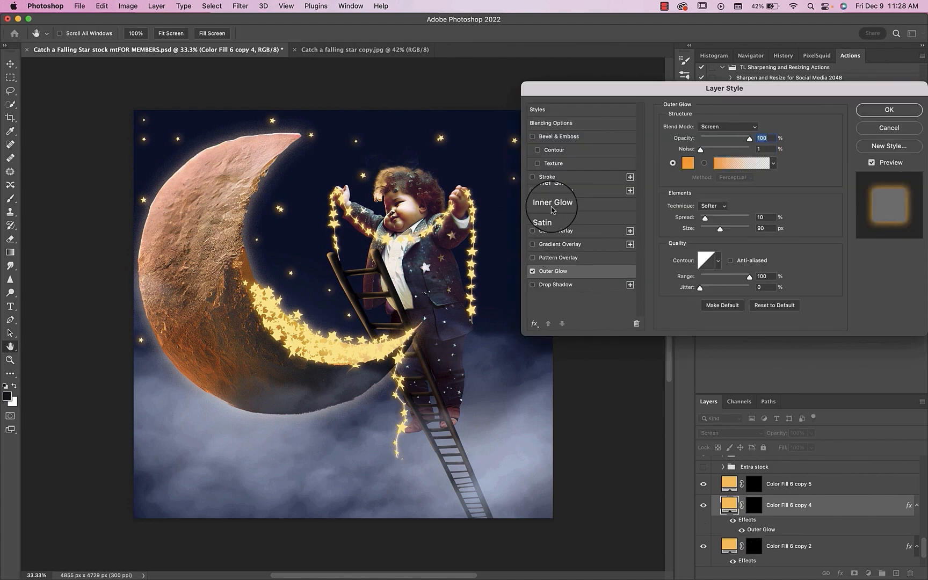
pyautogui.click(556, 191)
pyautogui.click(889, 110)
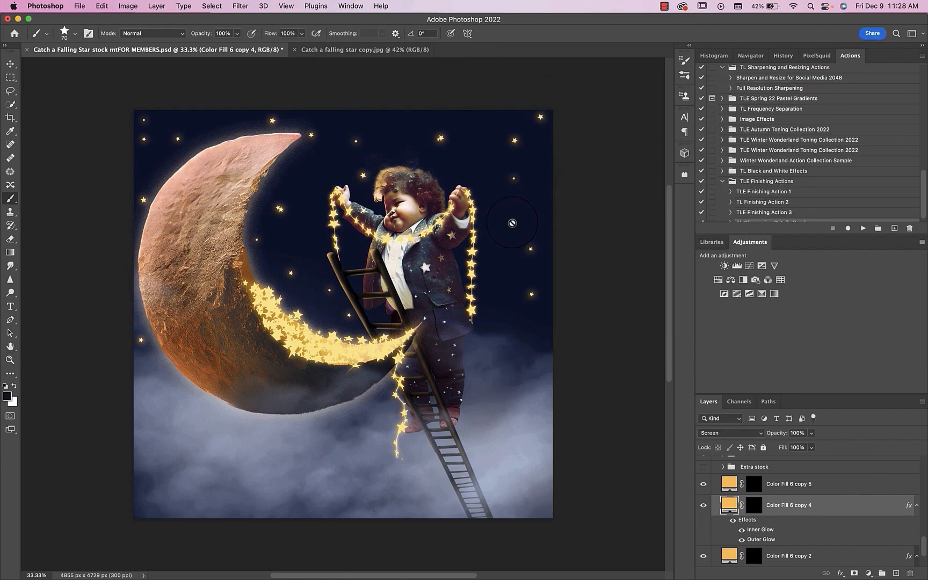
# Step: Paint tiny white stars around the sky on Color Fill 6 copy 4's mask with the star brush at 30 px and 20 px
pyautogui.click(754, 505)
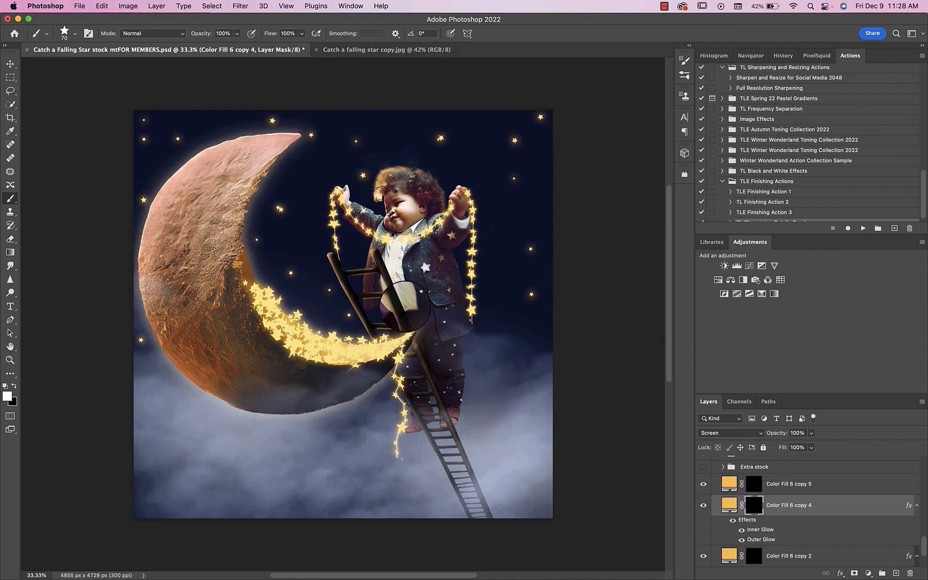
pyautogui.press('x')
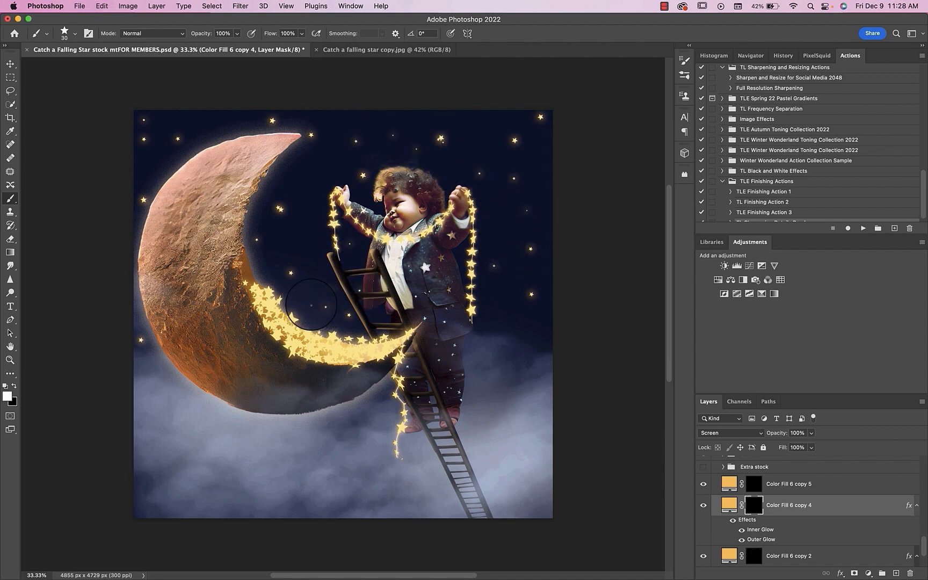
pyautogui.press('[')
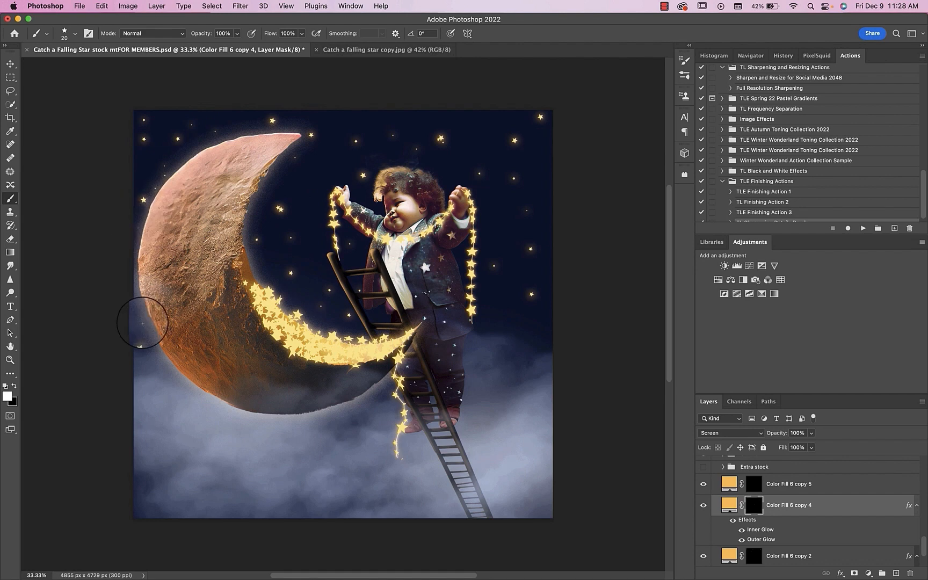
pyautogui.click(349, 183)
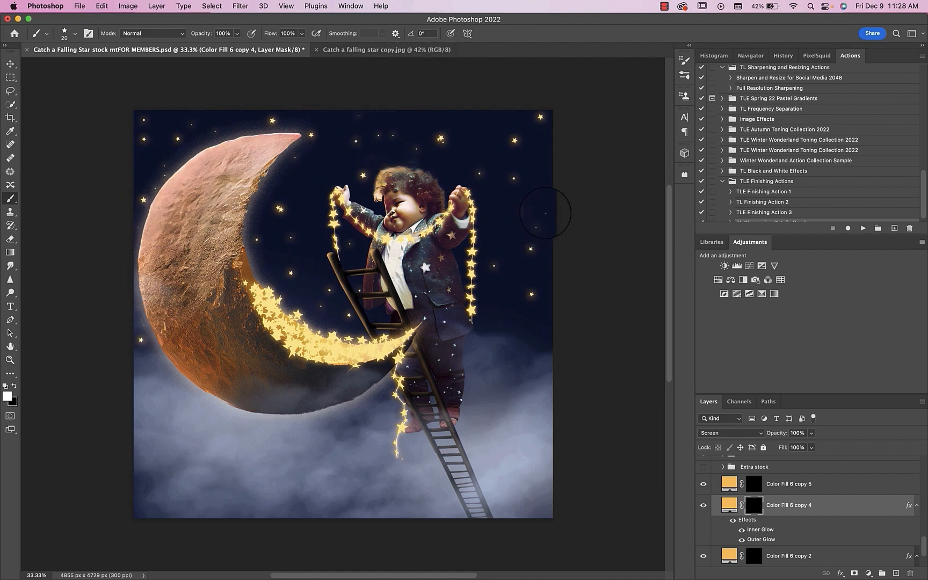
# Step: Apply an Outer Glow with 10% spread and 90 px size, and an Inner Glow, to Color Fill 6 copy 5
pyautogui.click(754, 484)
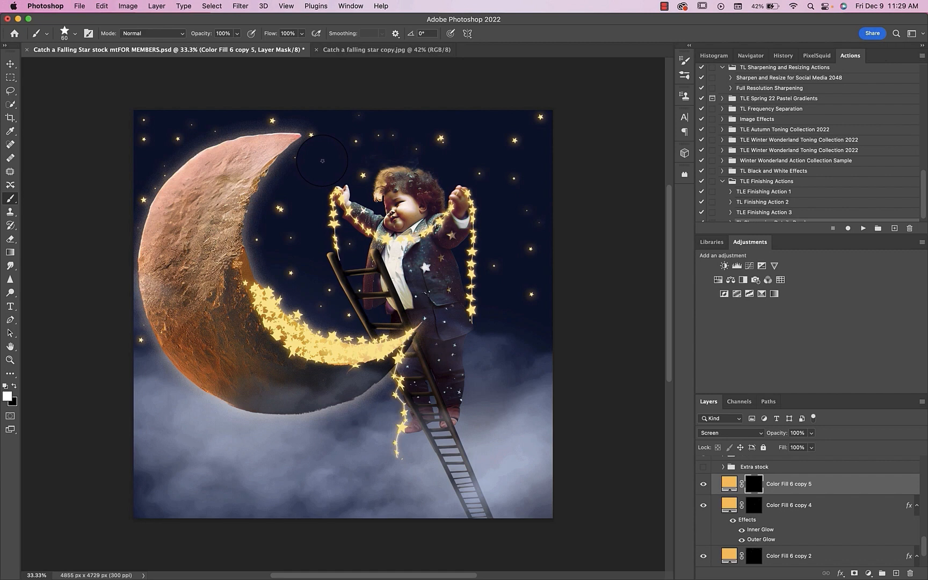
pyautogui.doubleClick(831, 484)
pyautogui.click(562, 272)
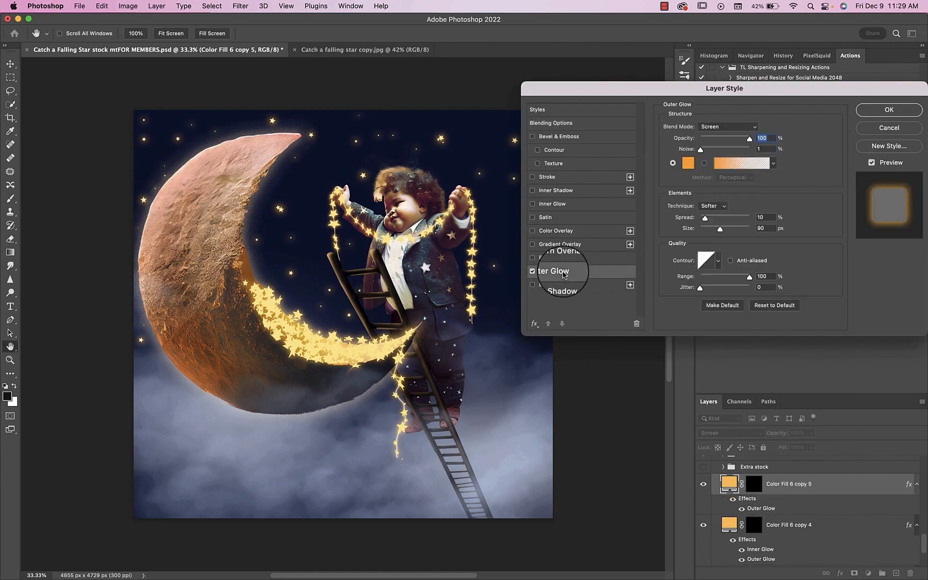
pyautogui.click(553, 204)
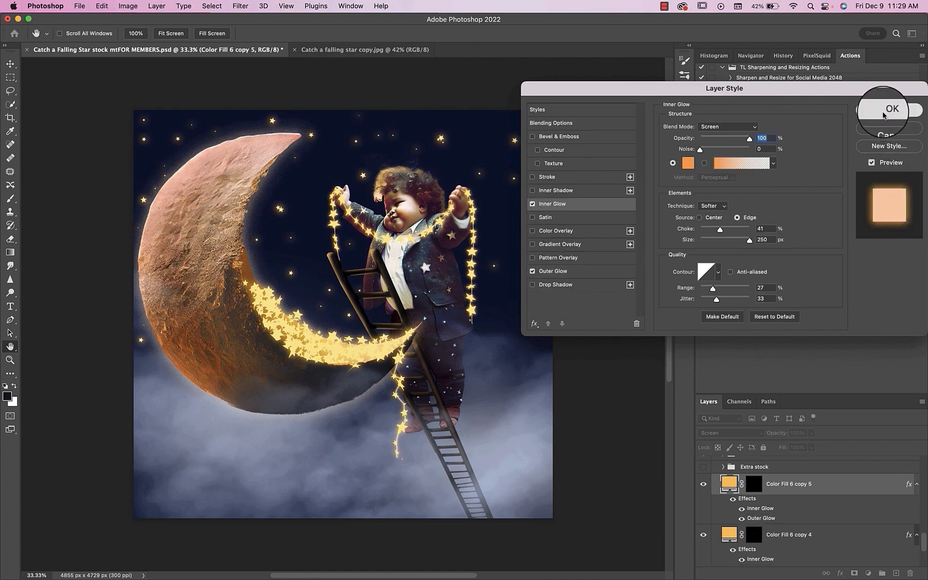
pyautogui.click(884, 115)
# Step: Paint larger white stars around the sky on Color Fill 6 copy 5's mask with the star brush at 175 px
pyautogui.click(754, 484)
pyautogui.click(332, 144)
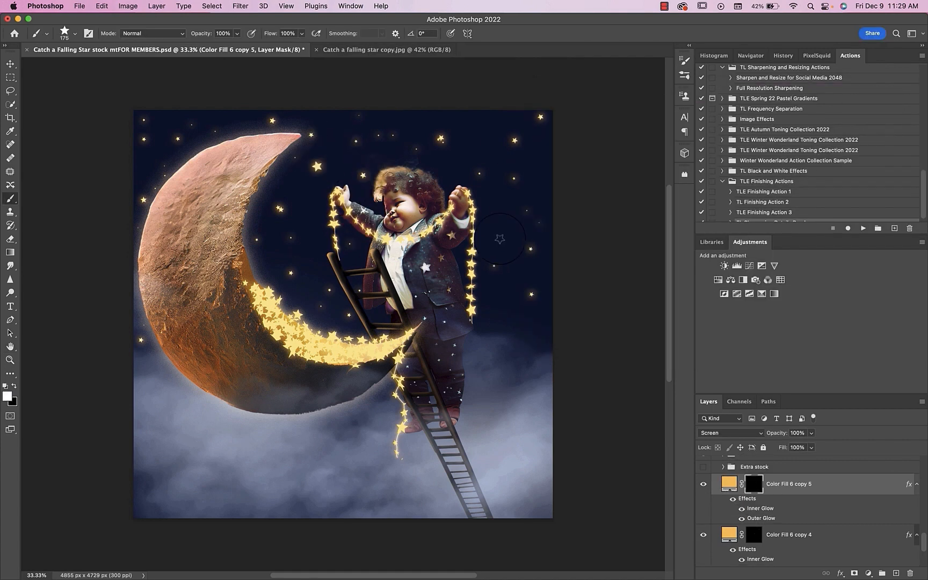
pyautogui.click(263, 270)
pyautogui.click(141, 263)
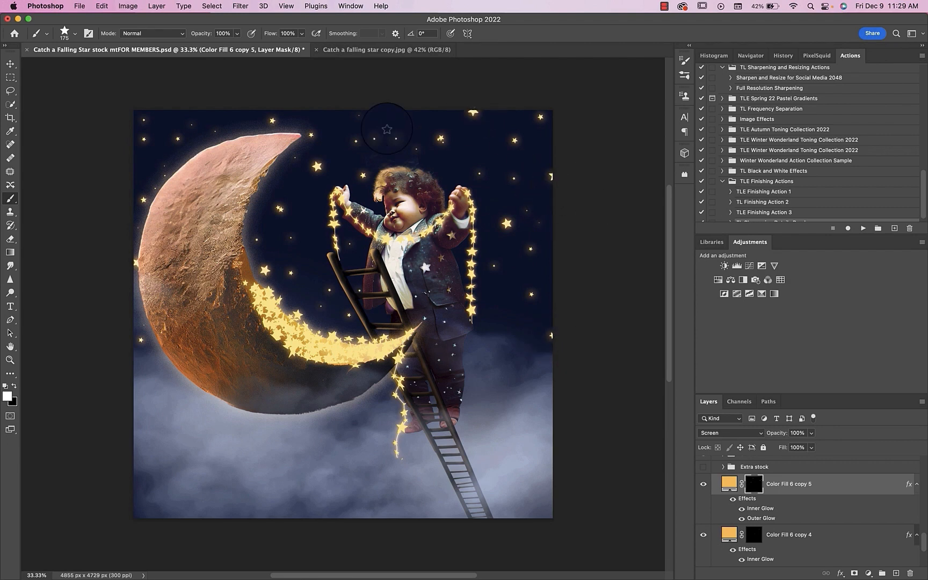
pyautogui.click(339, 122)
# Step: Lower the brush opacity to 58% and paint fainter stars over the clouds on Color Fill 6 copy 5's mask, reducing the brush to 125 px and 90 px
pyautogui.click(237, 33)
pyautogui.click(216, 46)
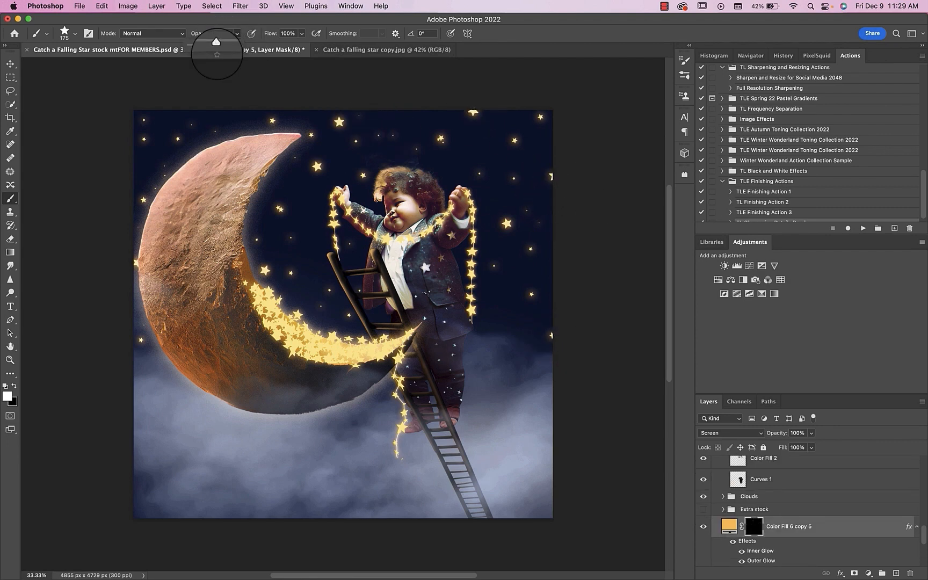
pyautogui.click(205, 433)
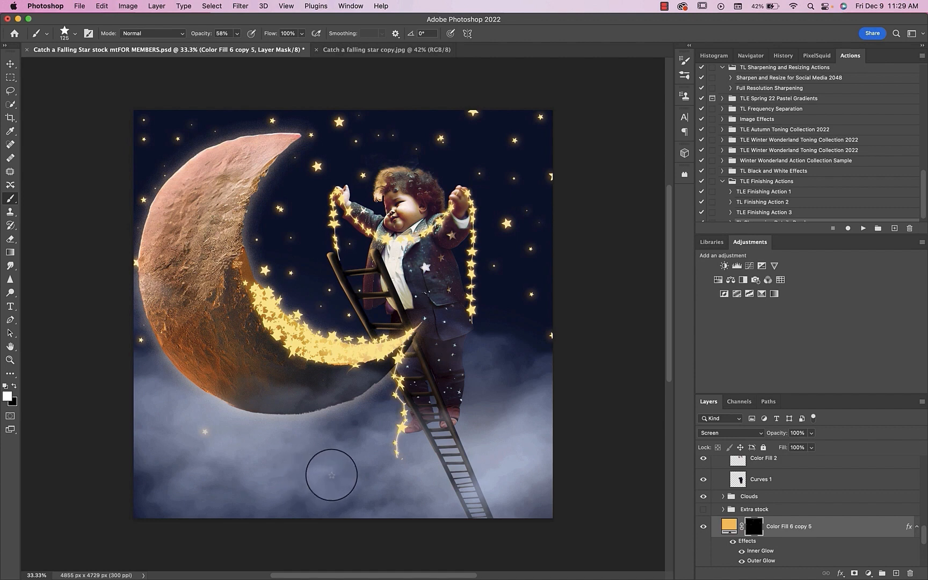
pyautogui.click(331, 475)
pyautogui.click(371, 421)
pyautogui.click(500, 380)
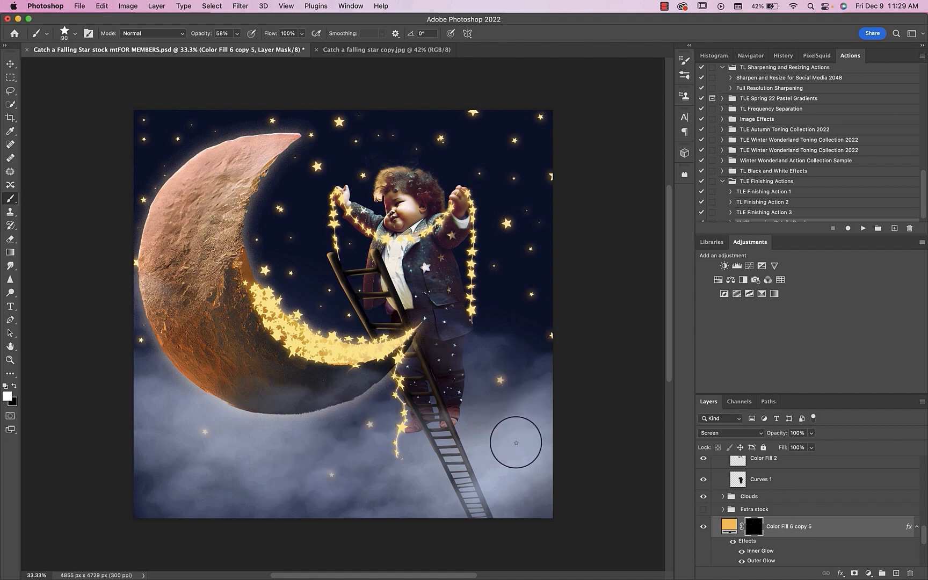
# Step: Paint more small faint stars across the lower clouds on Color Fill 6 copy 5's mask, reducing the star brush to 60 px
pyautogui.click(530, 473)
pyautogui.click(143, 486)
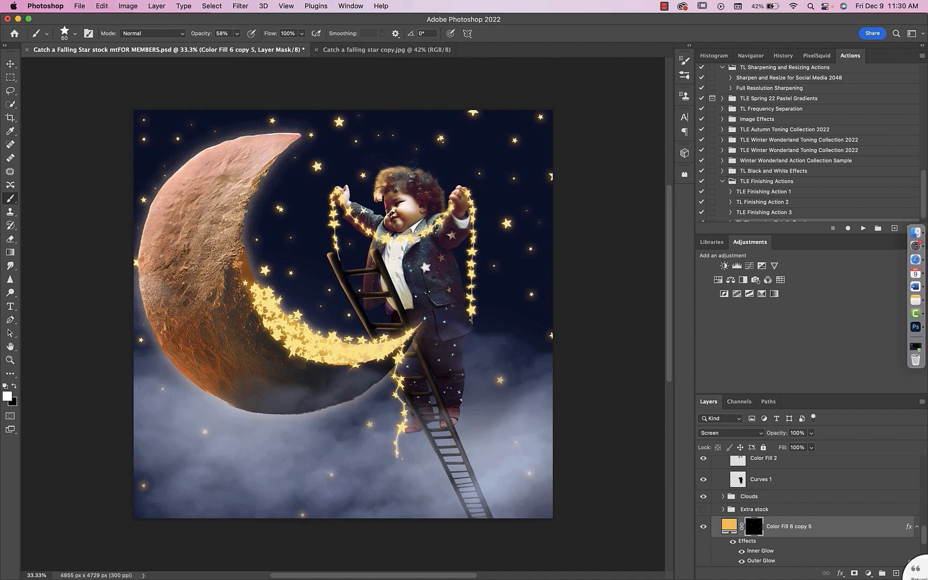
# Step: Convert Color Fill 6 copy 5 to a smart object and soften its stars with a slight Gaussian Blur
pyautogui.scroll(-3, 808, 522)
pyautogui.click(703, 519)
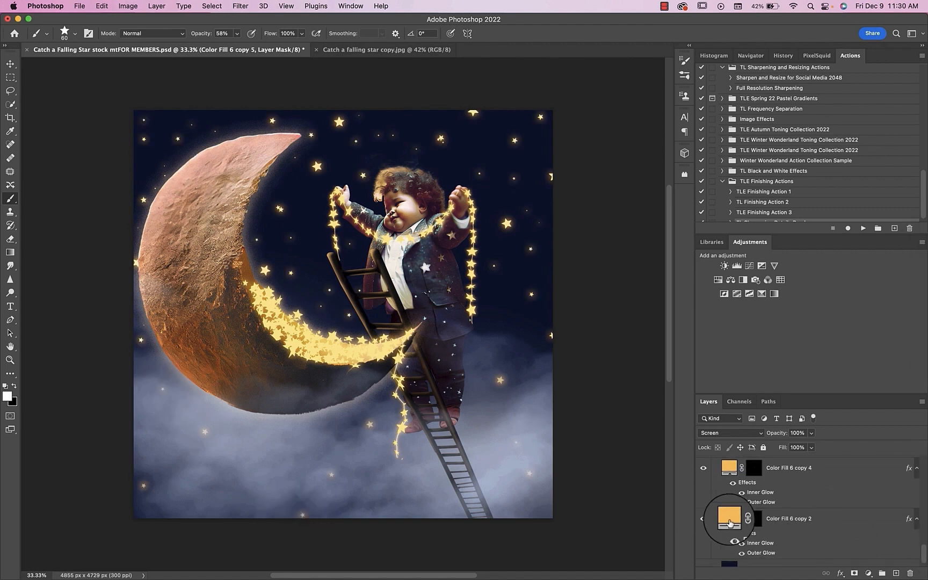
pyautogui.scroll(3, 709, 505)
pyautogui.click(728, 478)
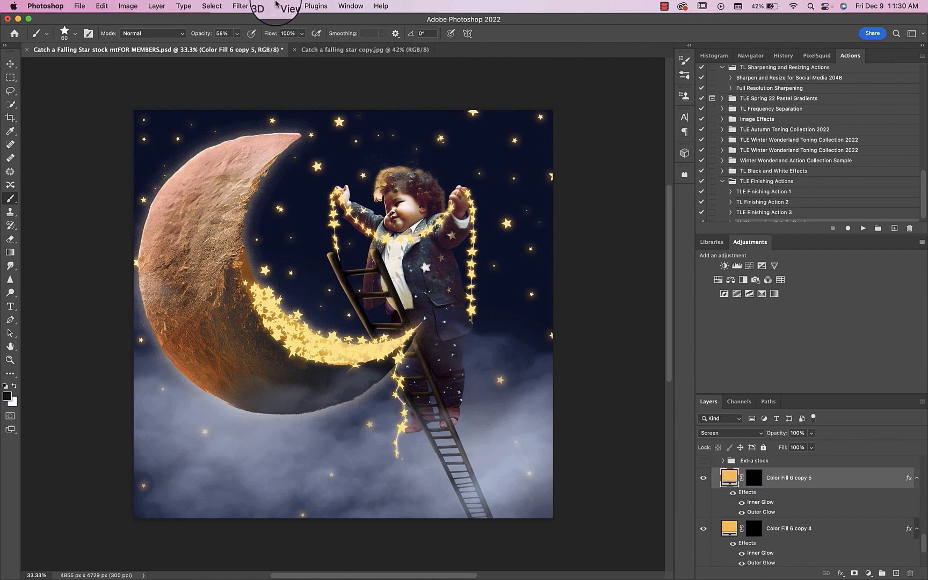
pyautogui.click(240, 6)
pyautogui.moveTo(244, 140)
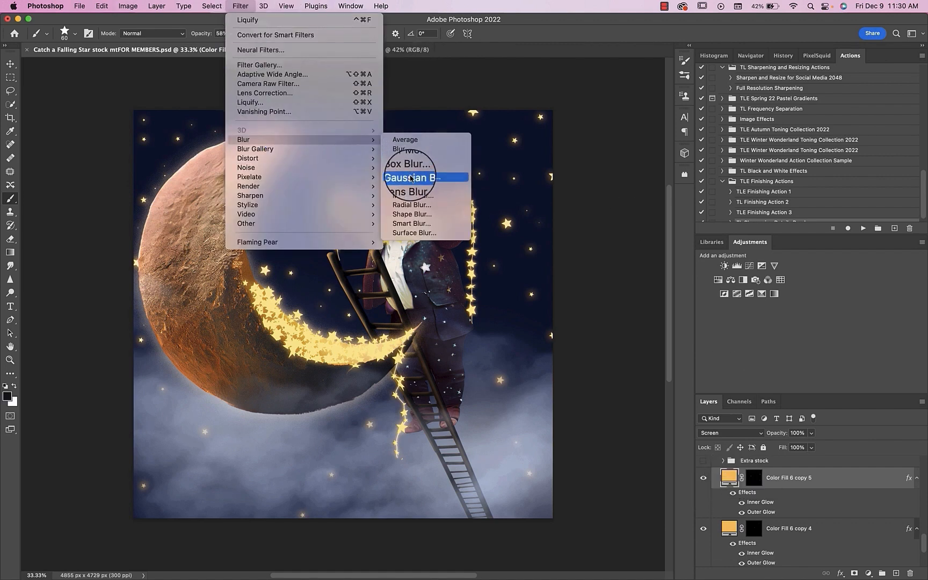
pyautogui.click(412, 151)
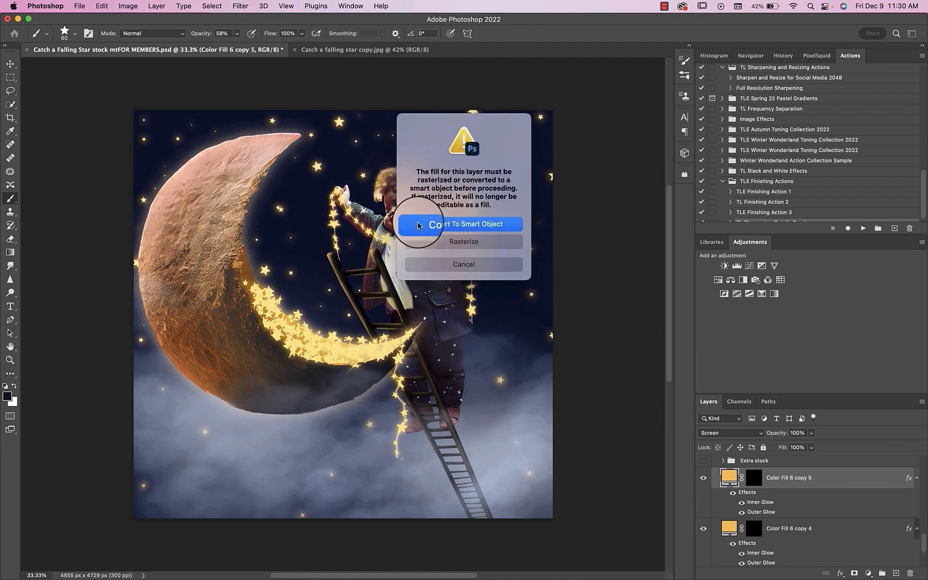
pyautogui.click(498, 225)
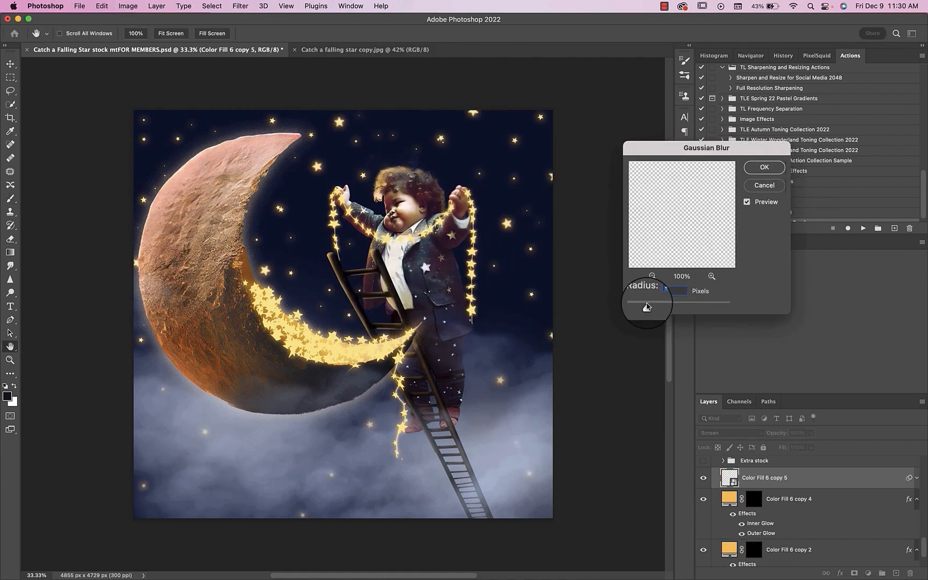
pyautogui.moveTo(662, 306); pyautogui.dragTo(659, 307)
pyautogui.click(764, 167)
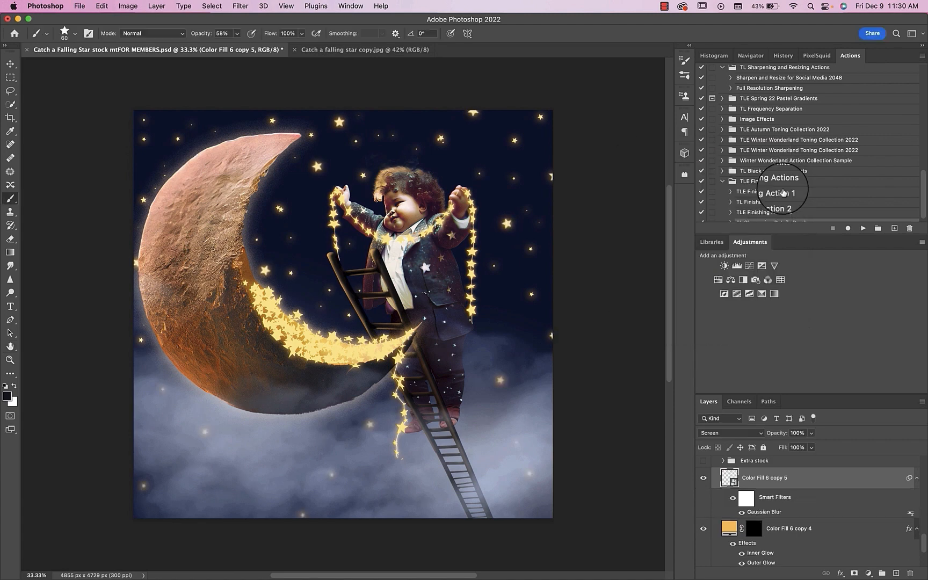
# Step: Convert Color Fill 6 copy 4 to a smart object and apply a Gaussian Blur of about 3.7 pixels
pyautogui.scroll(-2, 752, 510)
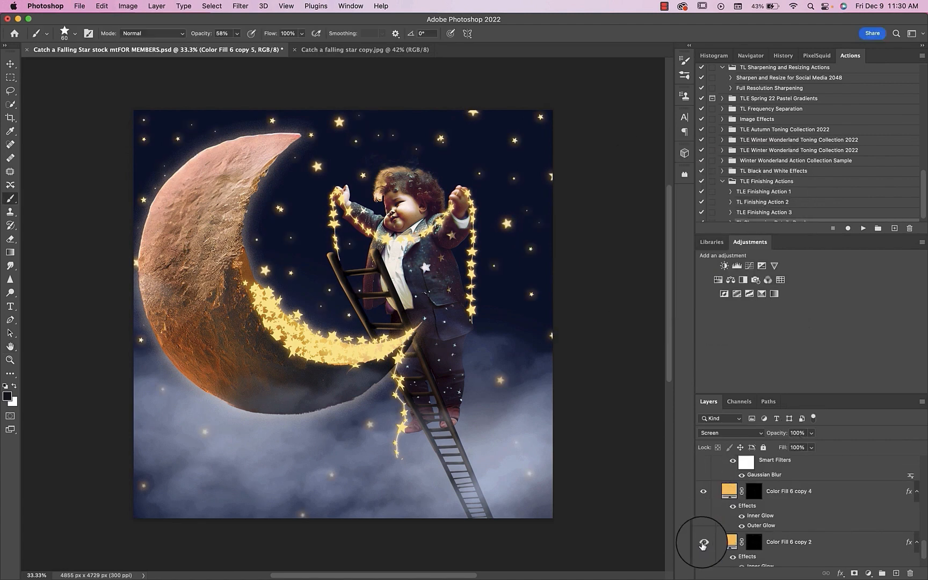
pyautogui.click(728, 490)
pyautogui.click(243, 6)
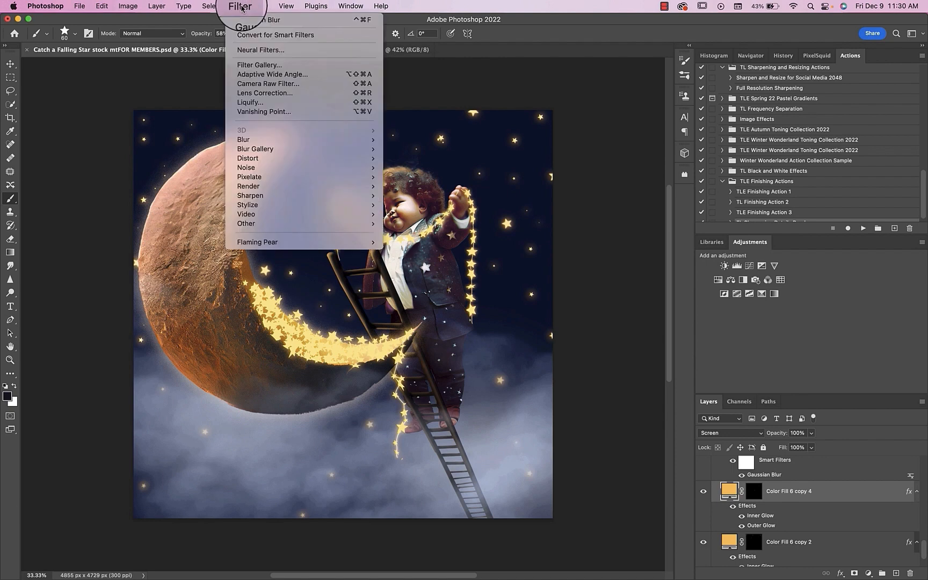
pyautogui.moveTo(244, 141)
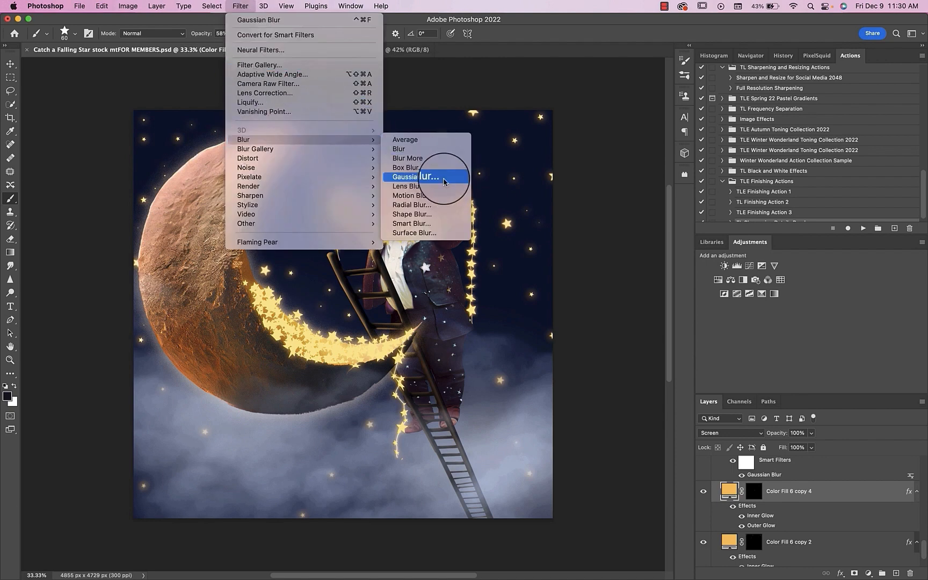
pyautogui.click(453, 188)
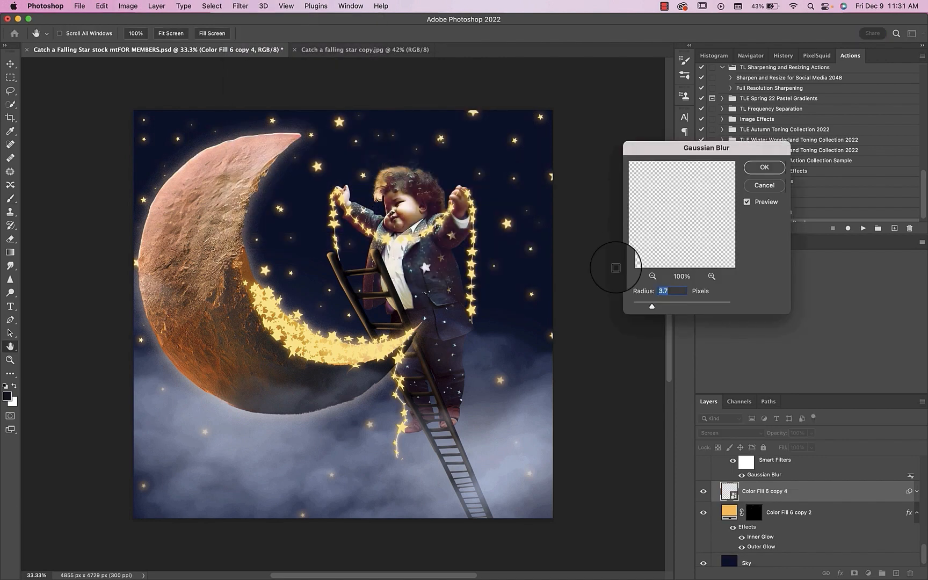
pyautogui.moveTo(644, 303)
pyautogui.mouseDown()
pyautogui.moveTo(665, 303)
pyautogui.moveTo(651, 304)
pyautogui.mouseUp()
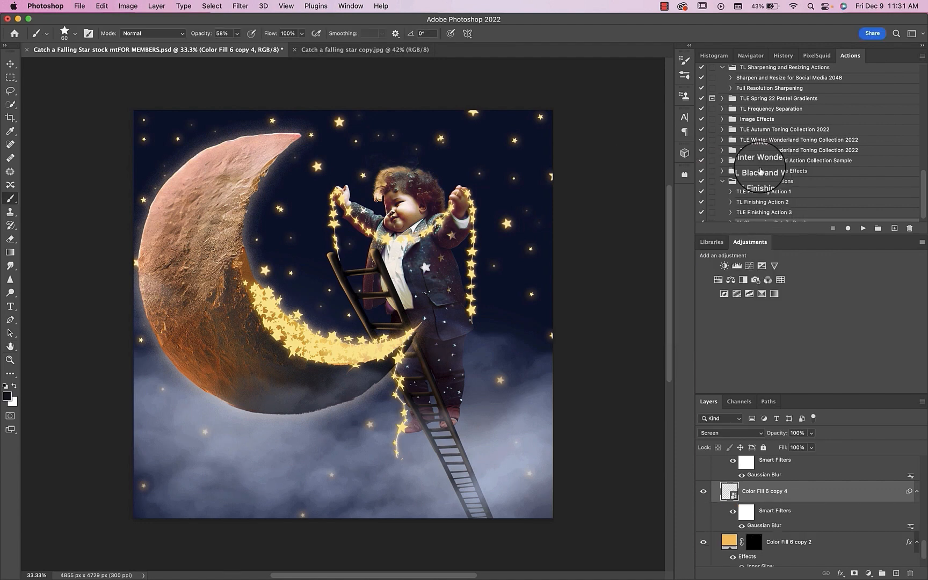
# Step: Group the Color Fill 6 copy 5, copy 4 and copy 2 star layers and merge the group into one layer
pyautogui.moveTo(726, 525); pyautogui.dragTo(727, 501)
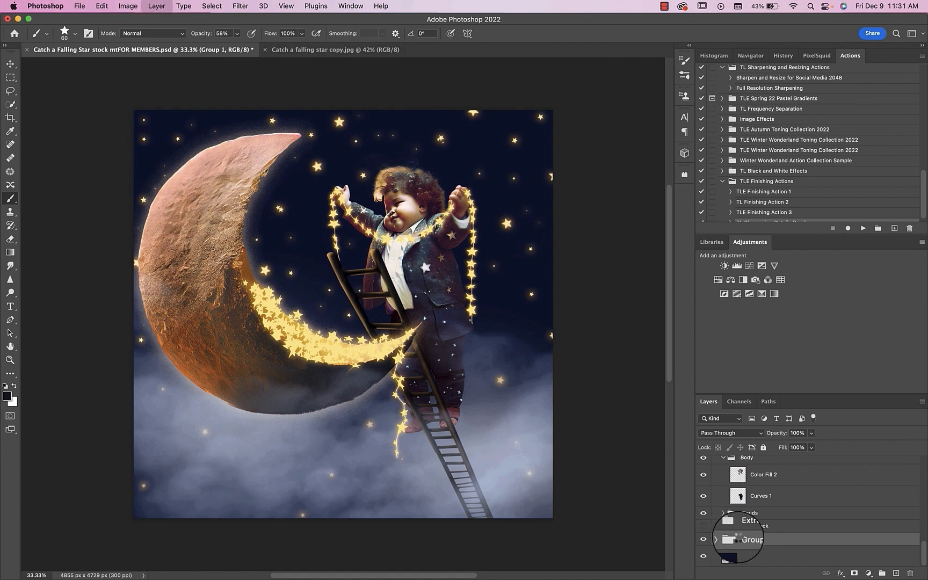
pyautogui.moveTo(736, 537); pyautogui.dragTo(740, 541)
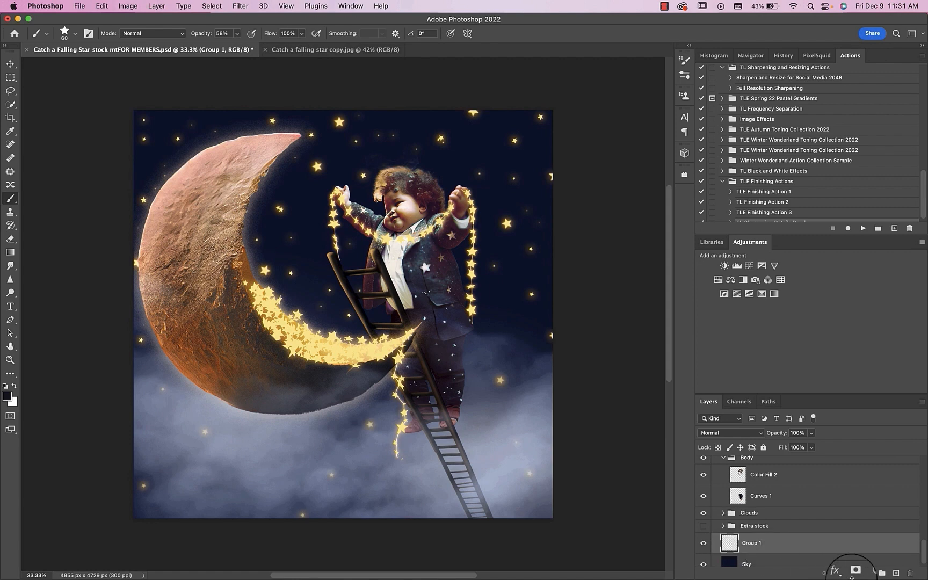
# Step: Add a white layer mask to the merged Group 1 layer and switch the brush to the Soft Round preset
pyautogui.click(854, 574)
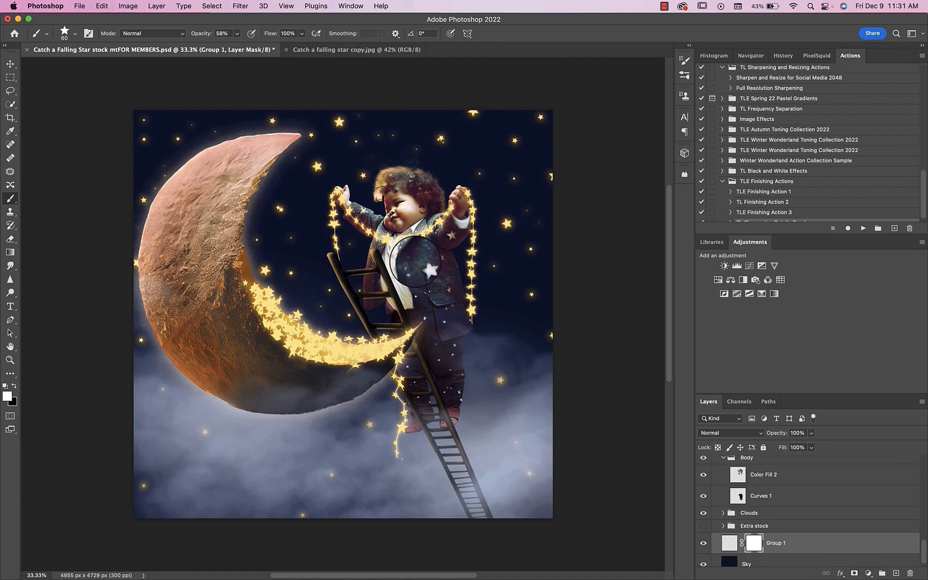
pyautogui.click(66, 32)
pyautogui.scroll(10, 116, 220)
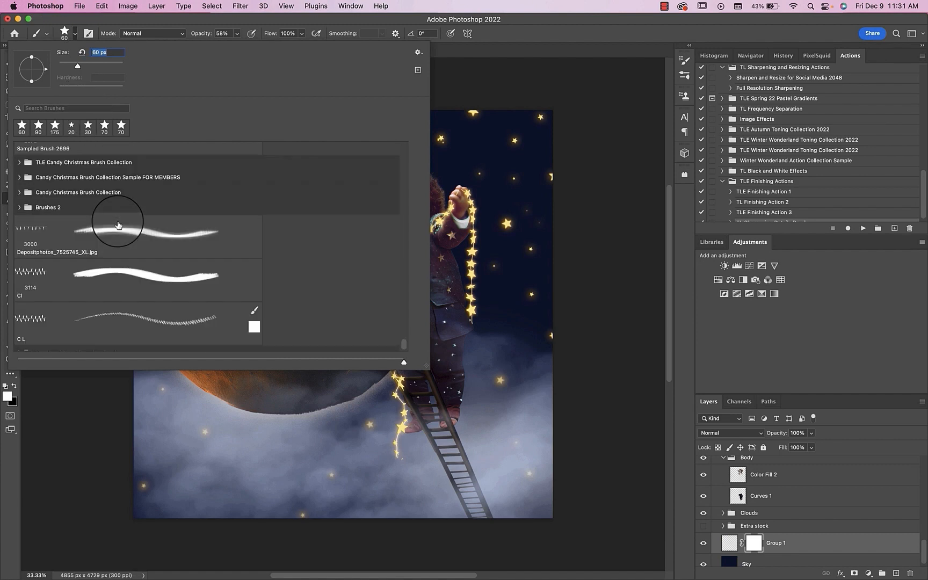
pyautogui.scroll(15, 117, 221)
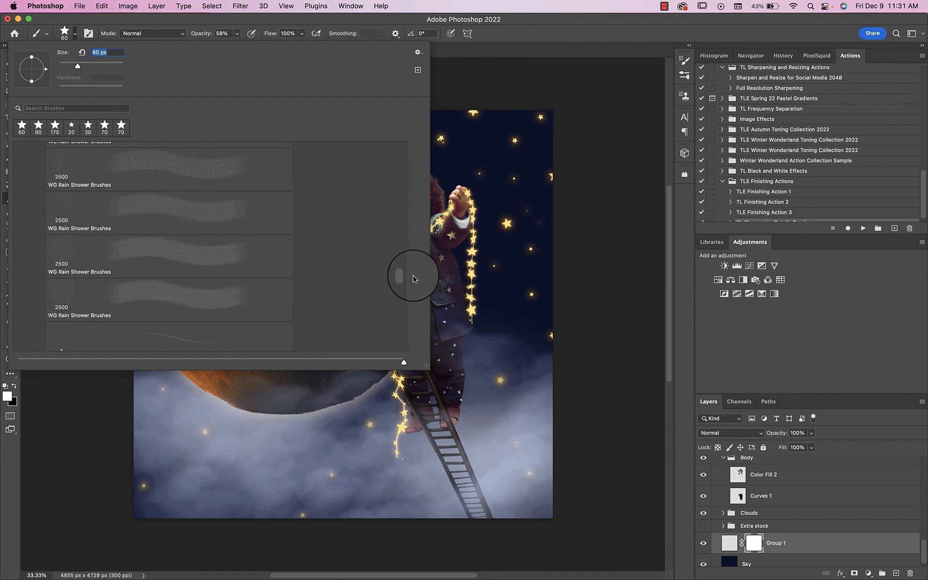
pyautogui.moveTo(404, 278); pyautogui.dragTo(406, 137)
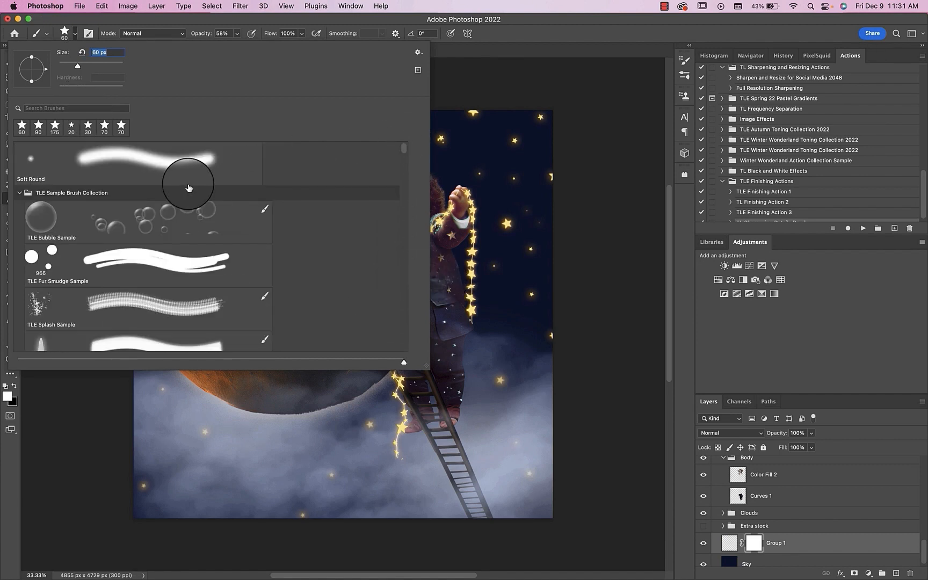
pyautogui.click(178, 157)
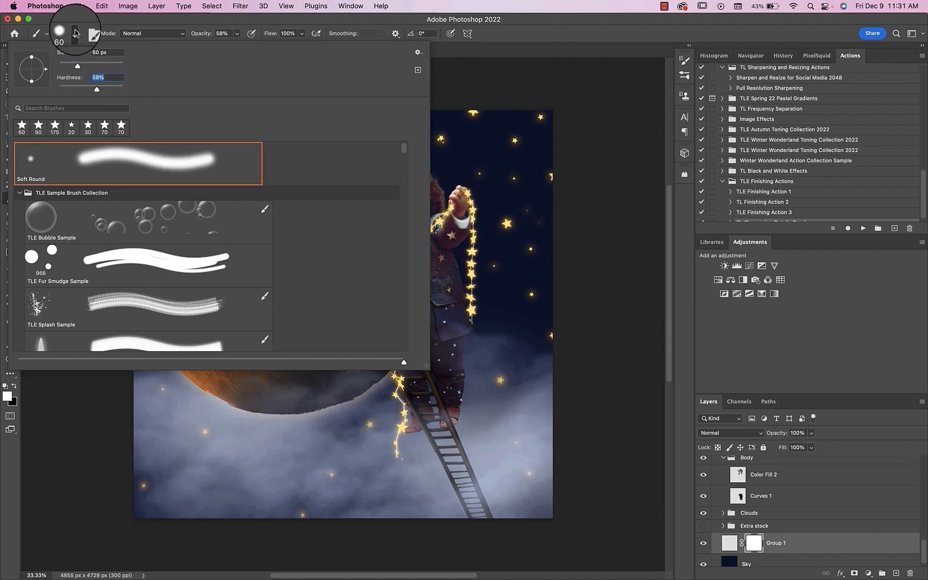
pyautogui.click(74, 33)
# Step: Paint black on Group 1's mask at 58% opacity to fade sky stars above the child, using the brush at 300 px and 175 px
pyautogui.moveTo(457, 245); pyautogui.dragTo(507, 283)
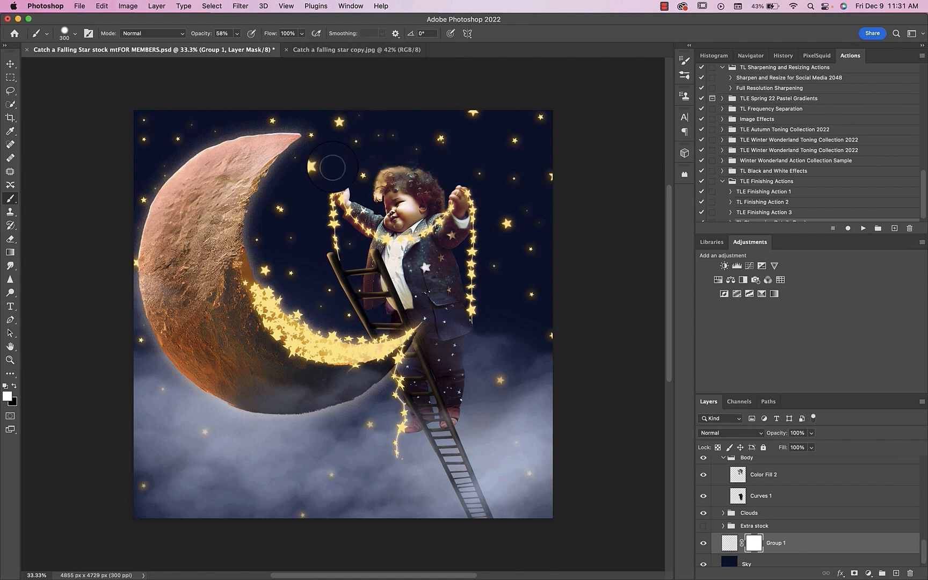
pyautogui.click(340, 125)
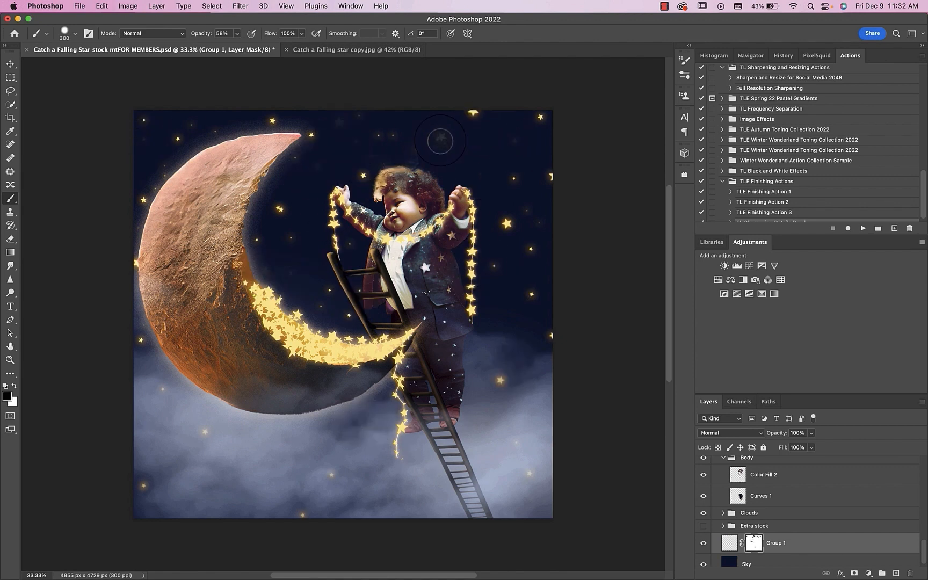
pyautogui.press('[')
pyautogui.press('[')
pyautogui.press('[')
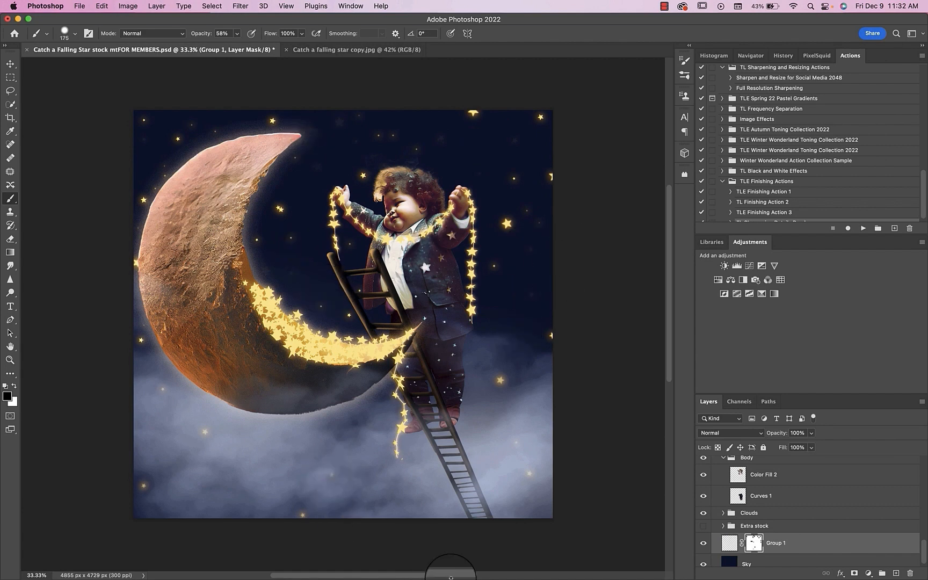
# Step: Open the Group 1 layer's name for editing
pyautogui.doubleClick(775, 543)
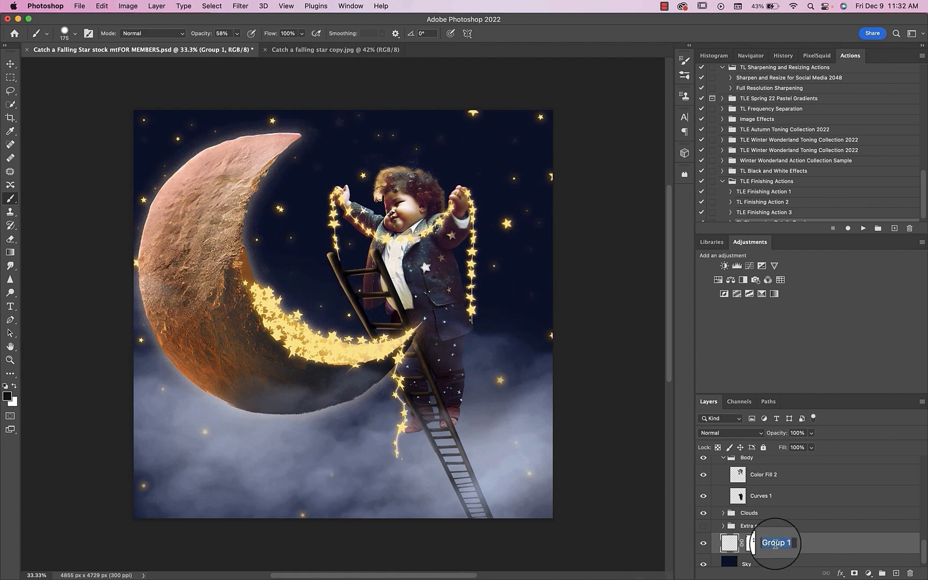